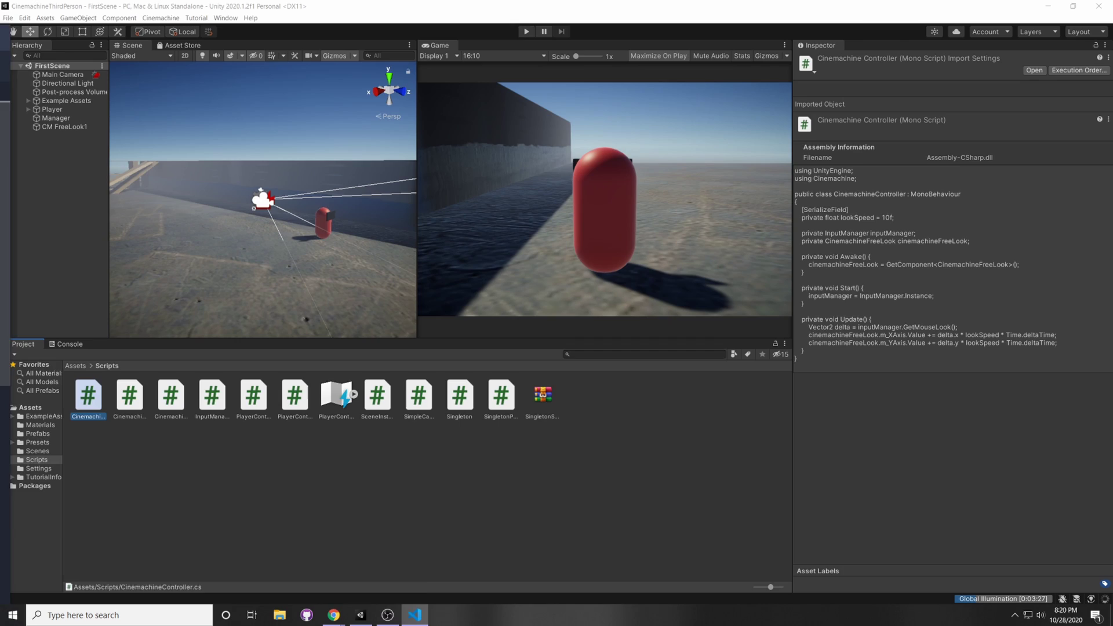
scroll(350, 416, down, 3)
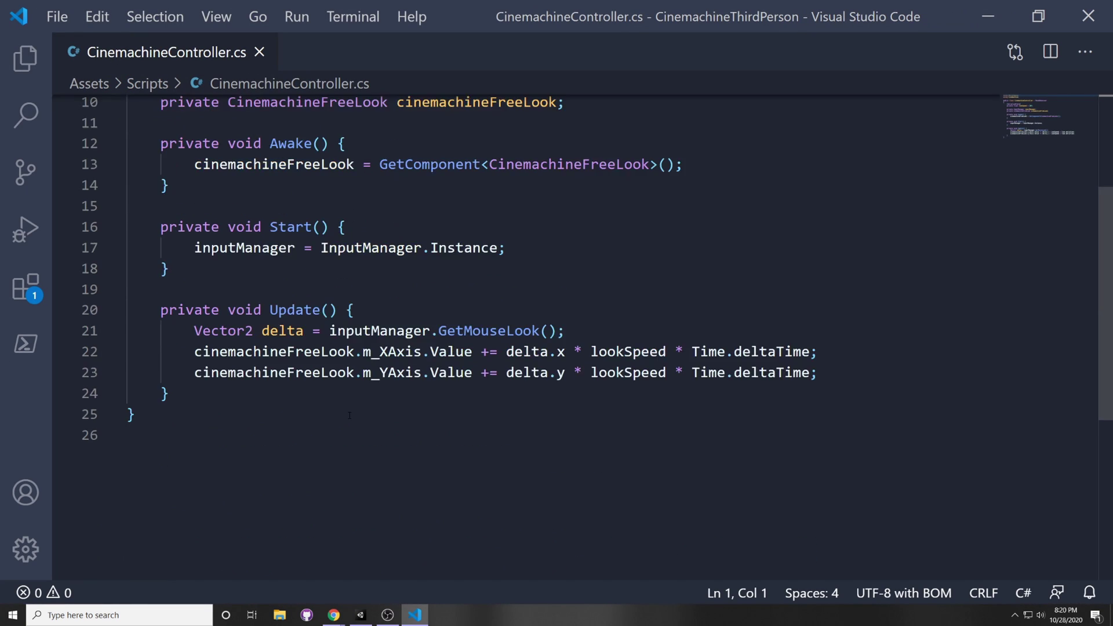
scroll(349, 417, up, 3)
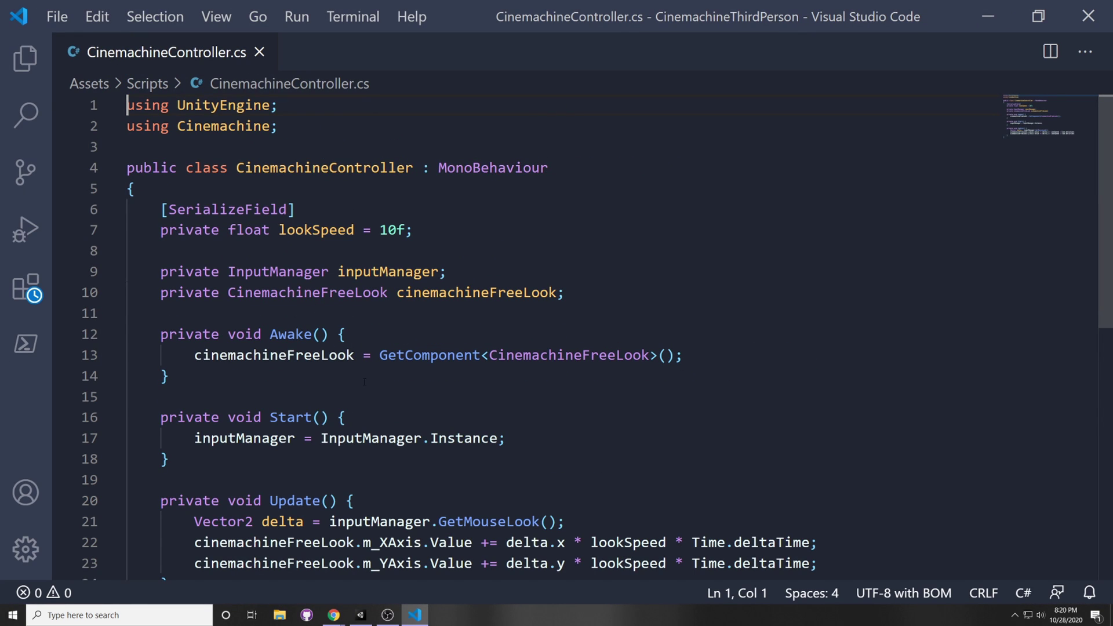
scroll(367, 387, down, 3)
drag(190, 351, 144, 331)
click(858, 374)
click(323, 360)
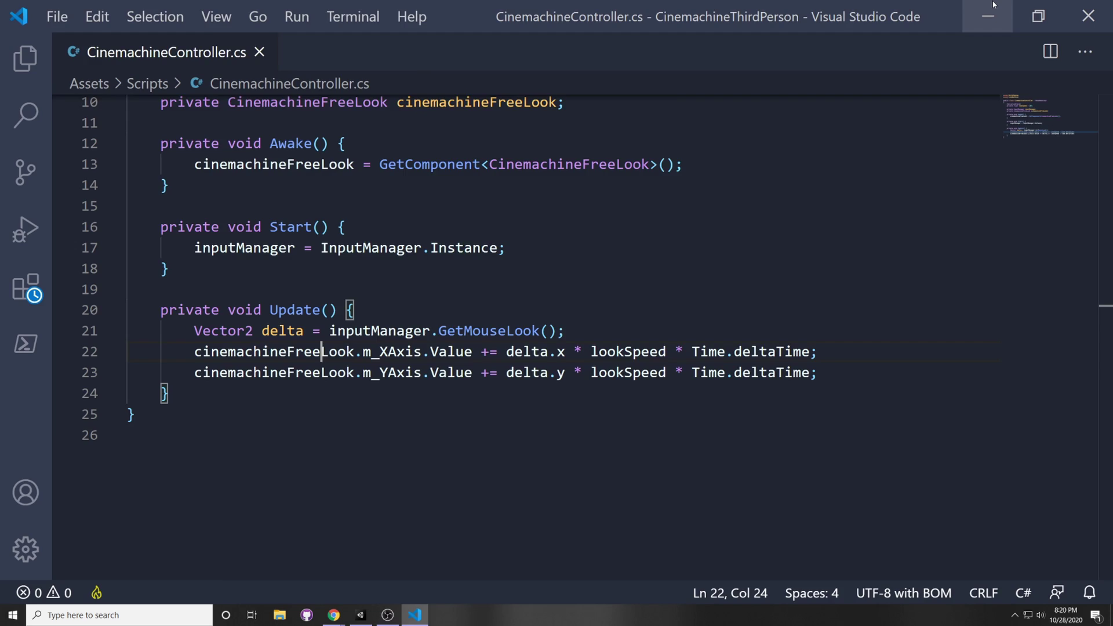
- Return from VS Code to Unity and bring up the Package Manager
click(993, 5)
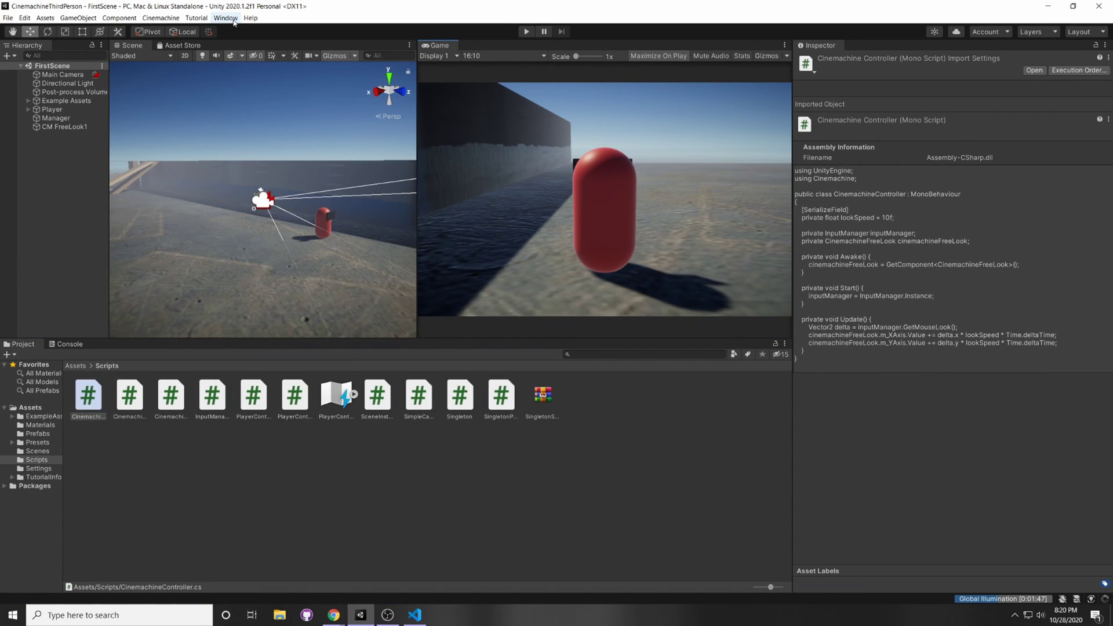
click(225, 18)
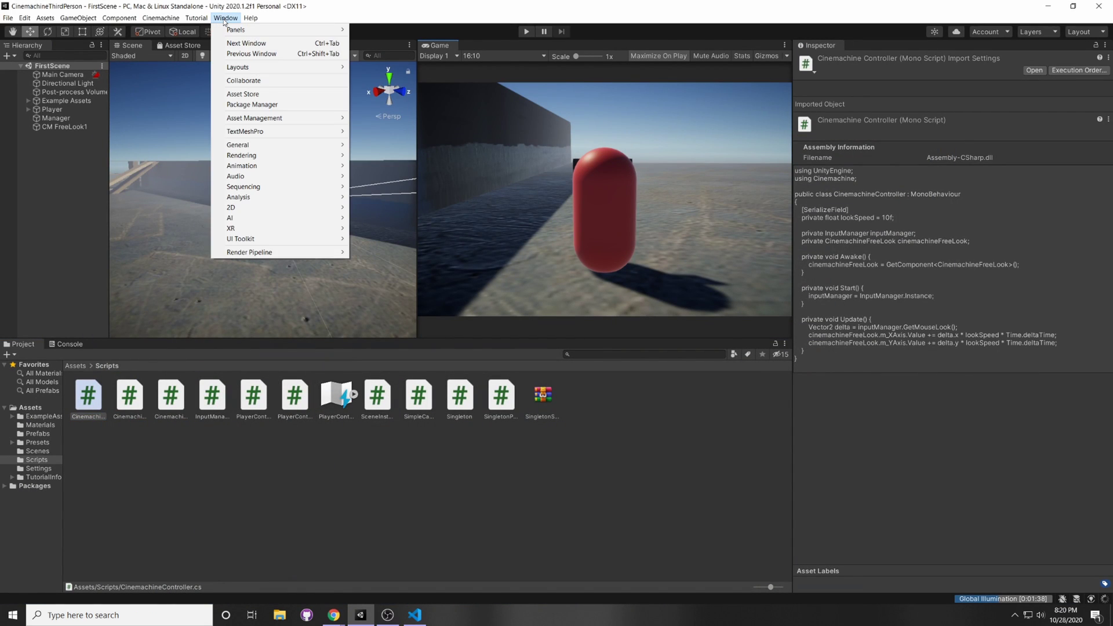
click(257, 106)
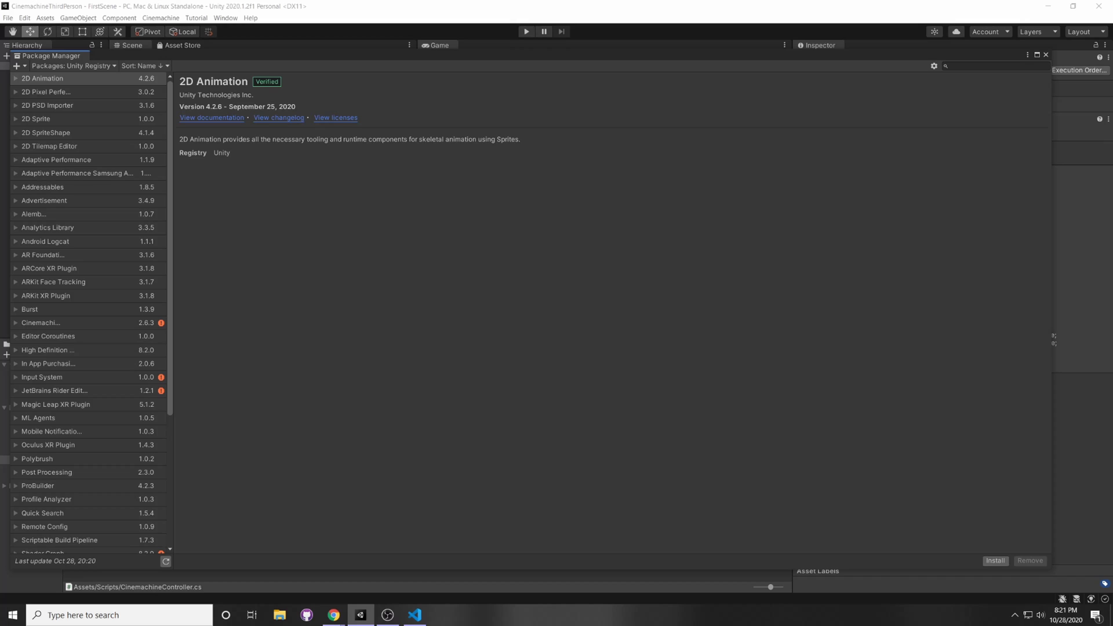
- Review the installed Cinemachine and Input System (1.0.0) package details
click(61, 325)
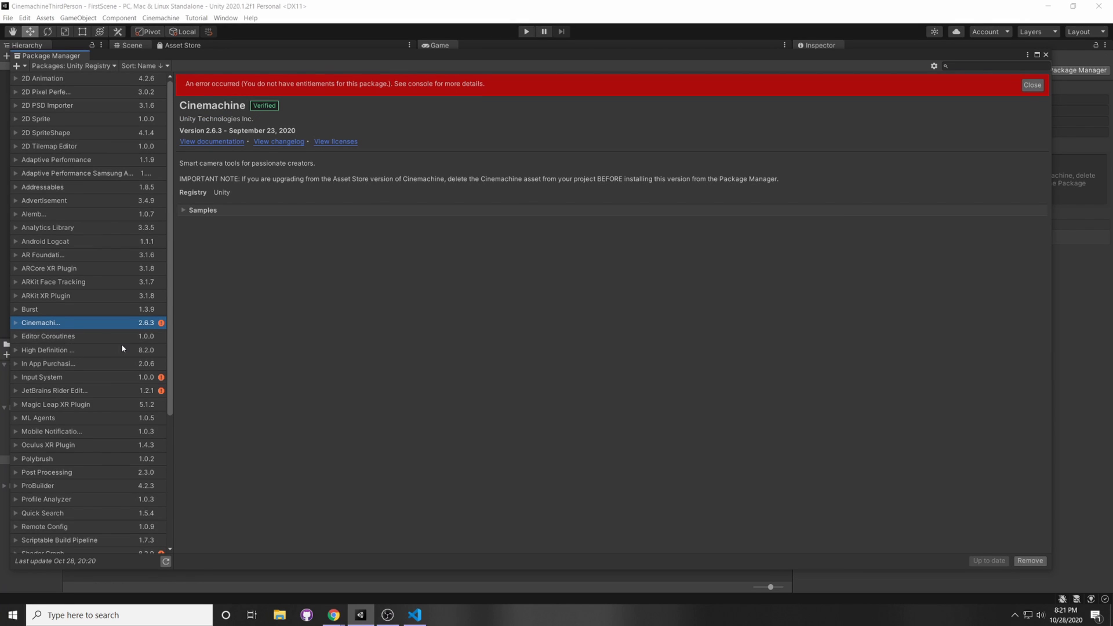
scroll(70, 403, down, 6)
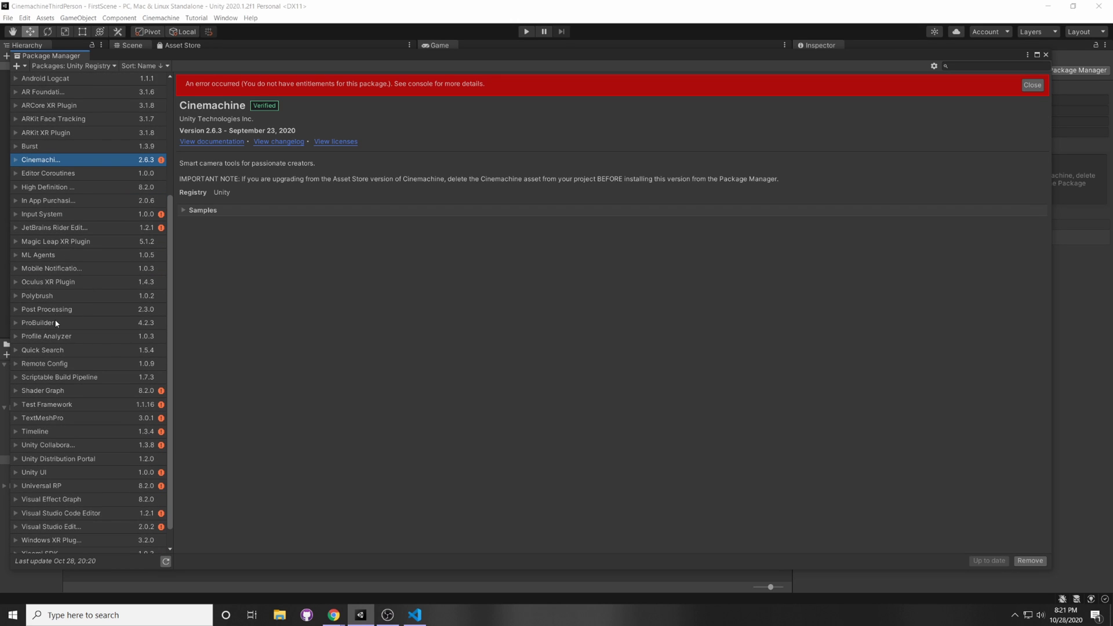
scroll(56, 323, up, 1)
click(142, 248)
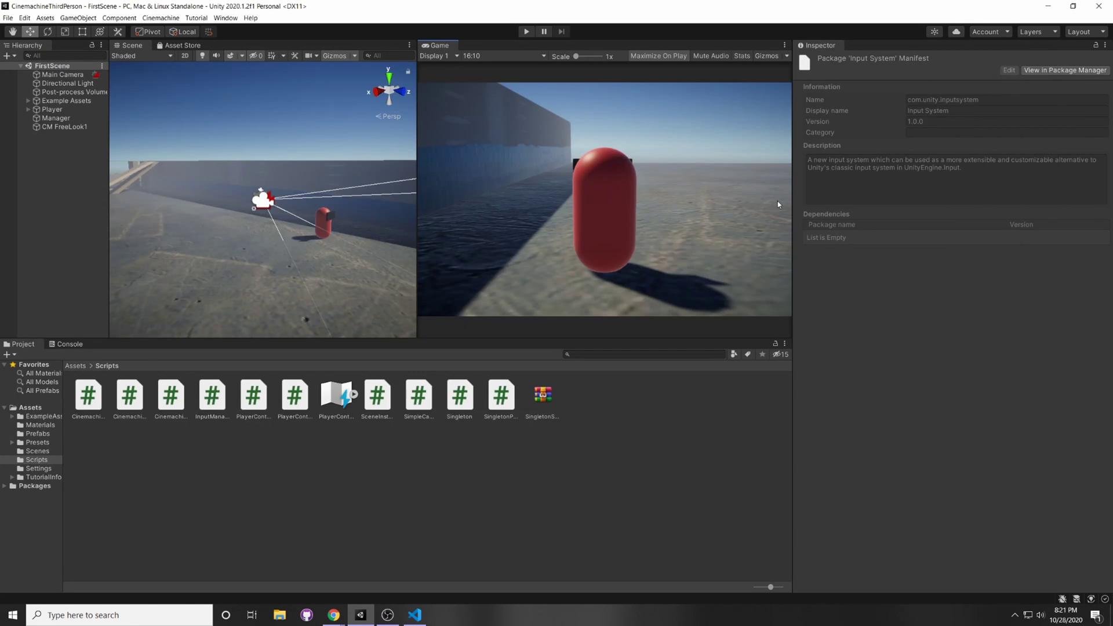
- Create a CM FreeLook camera with the Player as both Follow and Look At target
click(322, 239)
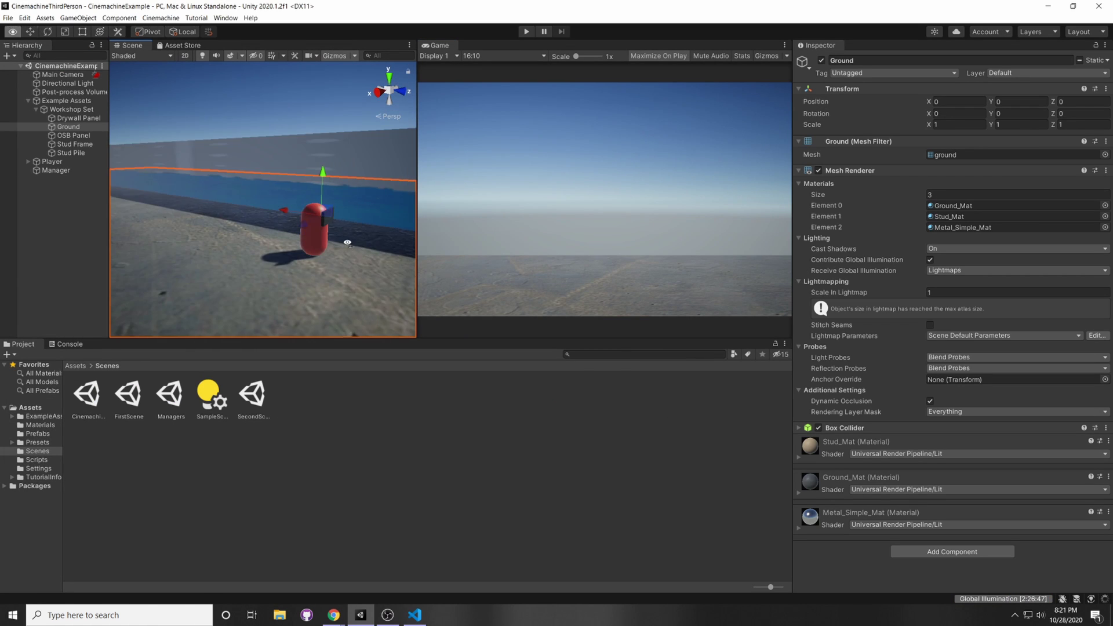
click(161, 17)
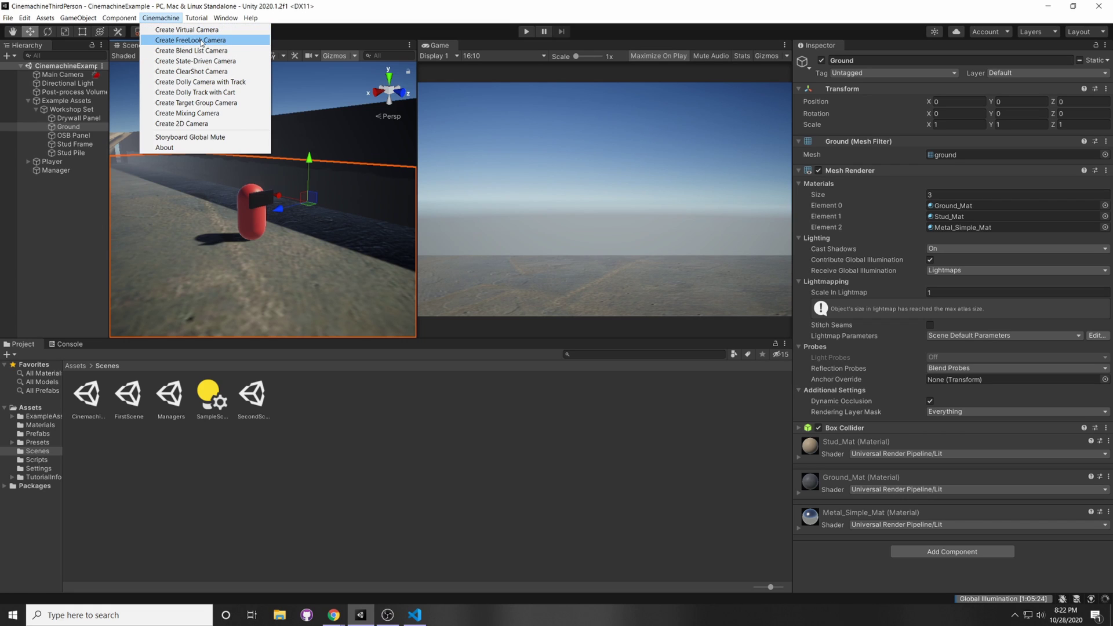
click(201, 40)
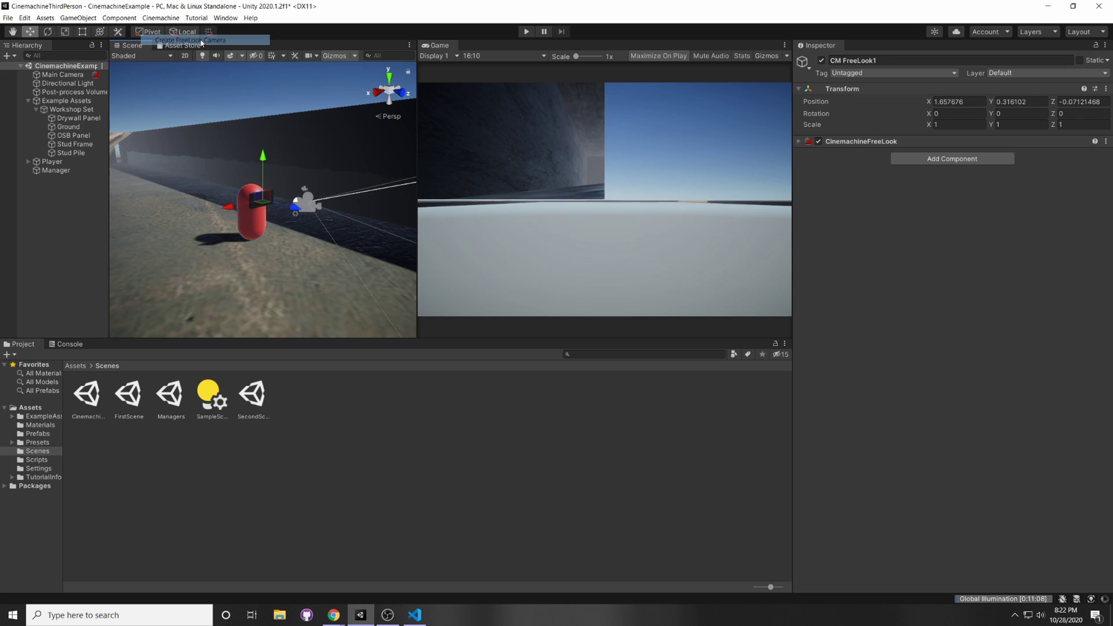
drag(81, 161, 989, 201)
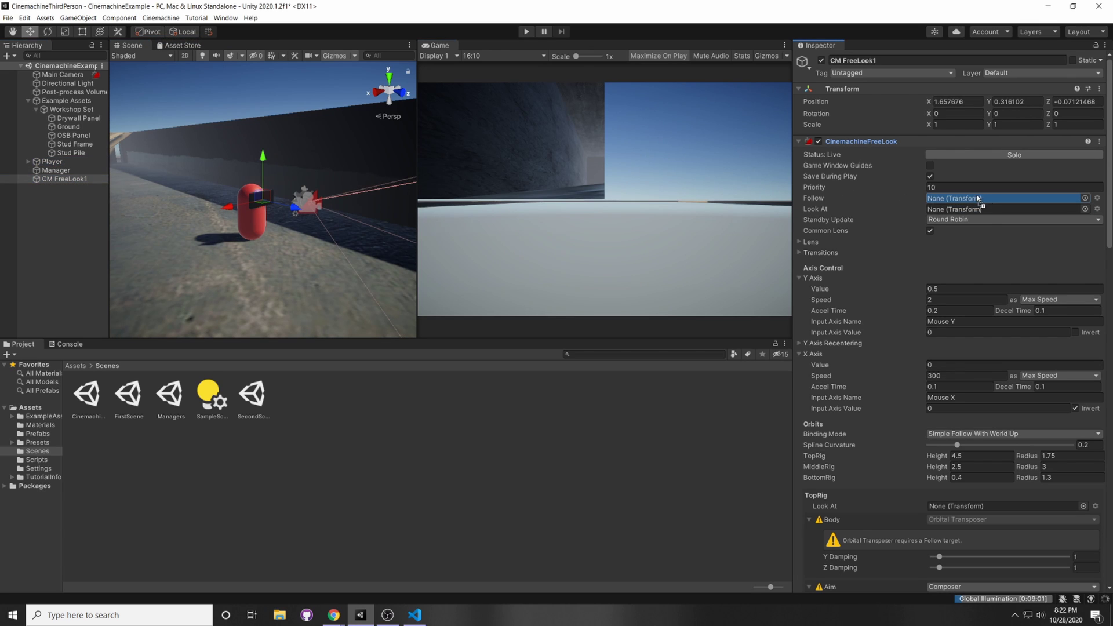
click(947, 209)
drag(946, 208, 946, 209)
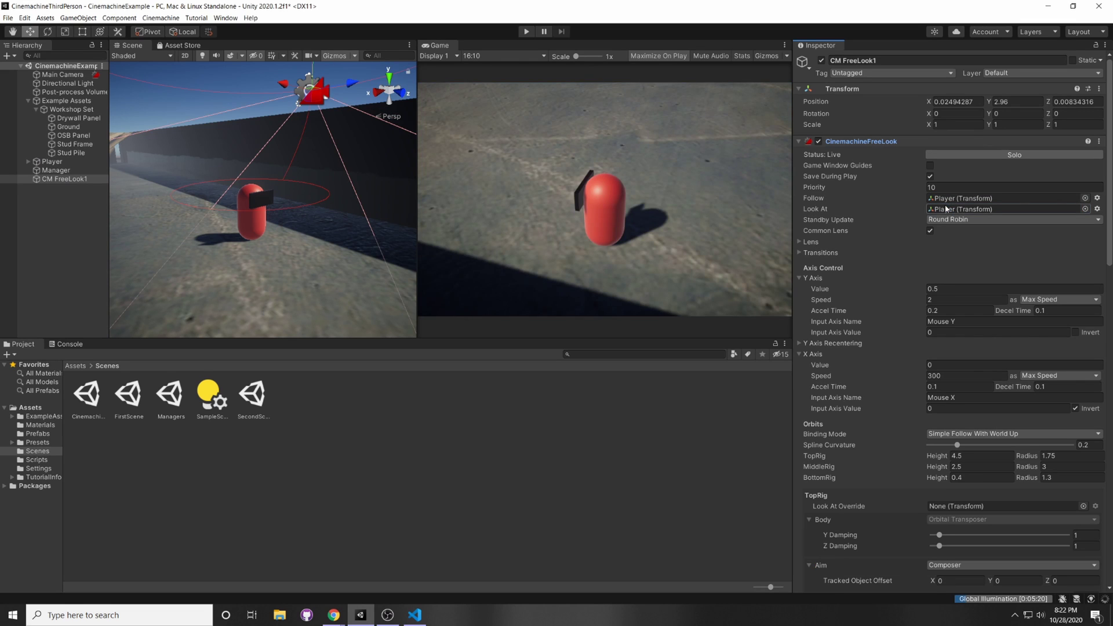
- Set the FreeLook MiddleRig height to 1.72 and run Play mode to test
click(986, 364)
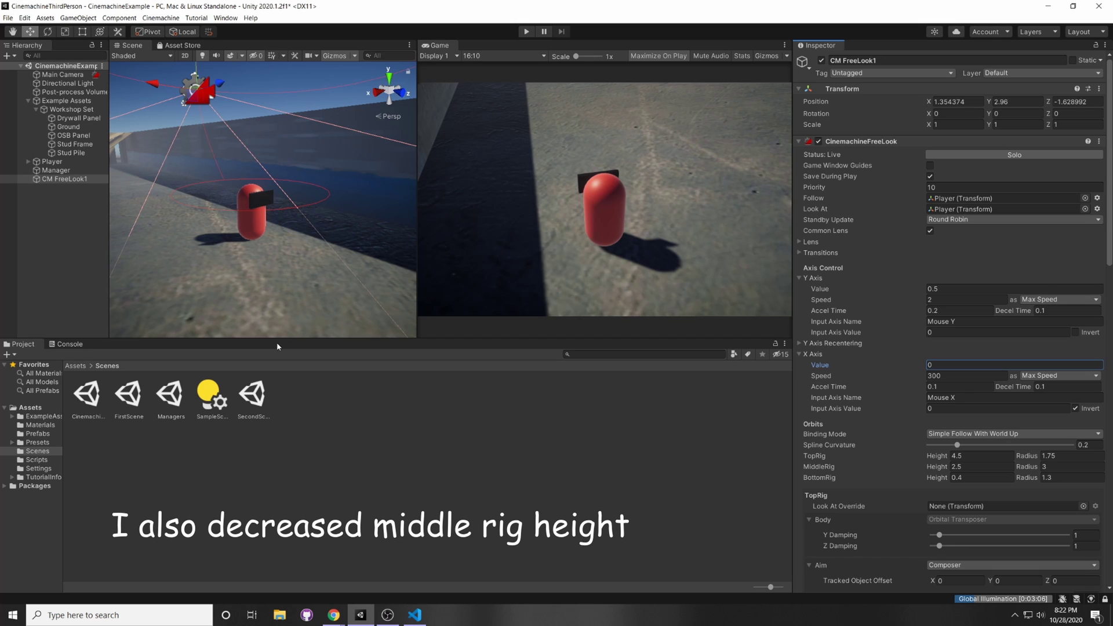
scroll(951, 348, down, 3)
drag(937, 369, 928, 374)
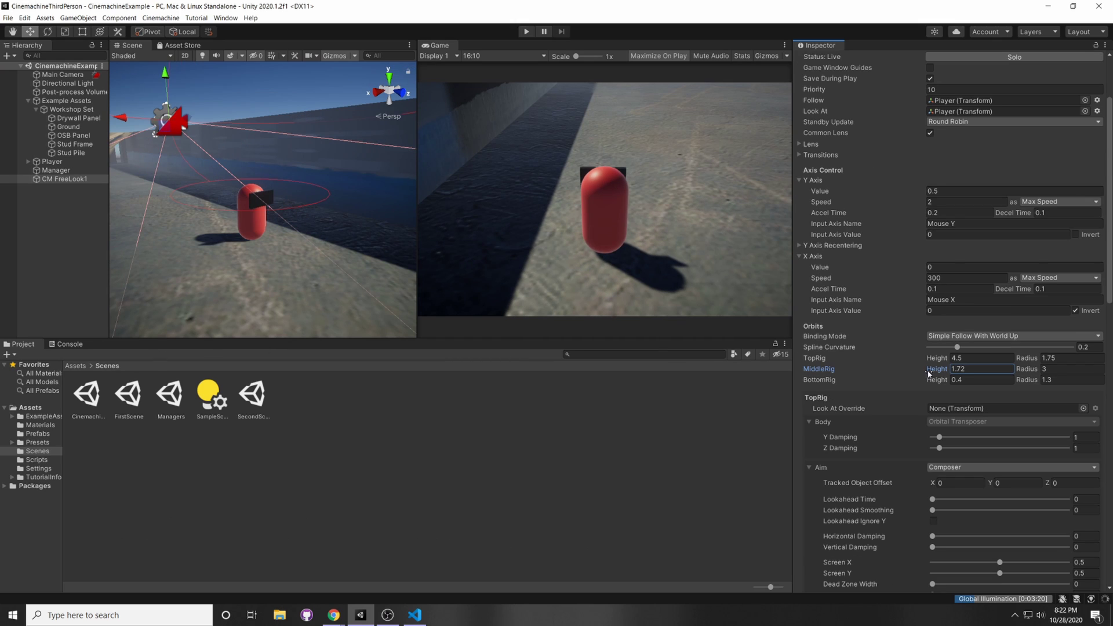
scroll(929, 373, down, 3)
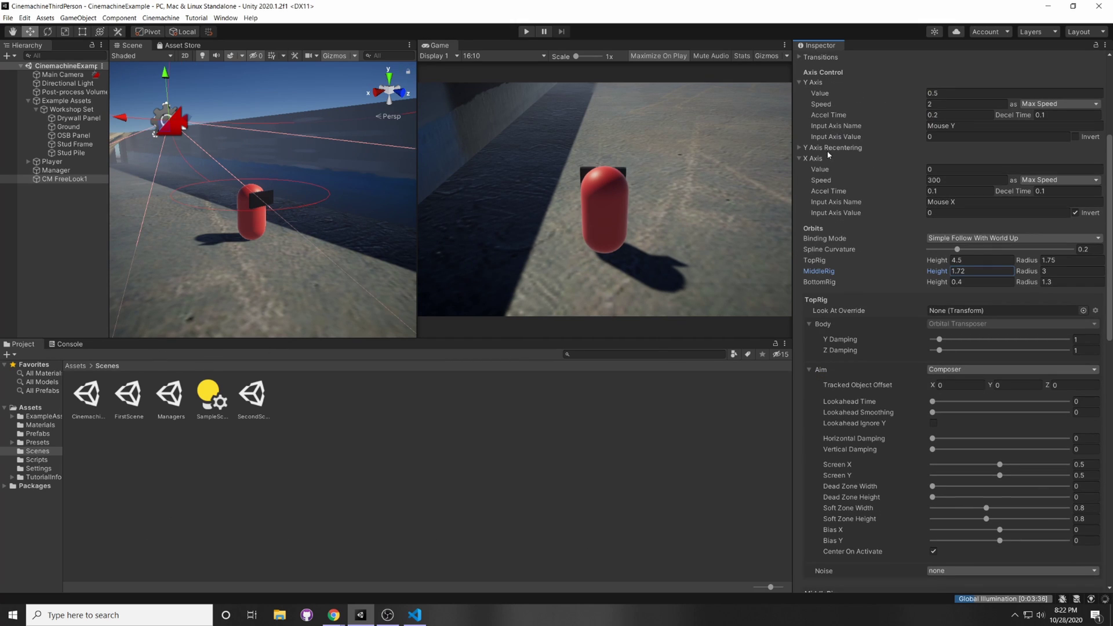
click(942, 201)
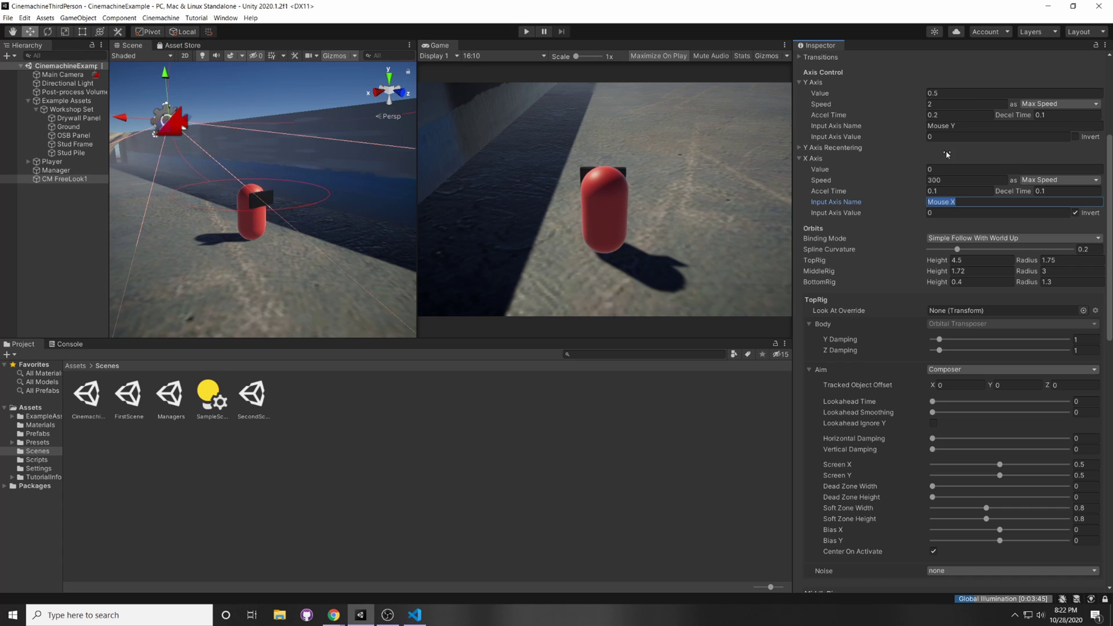
click(527, 33)
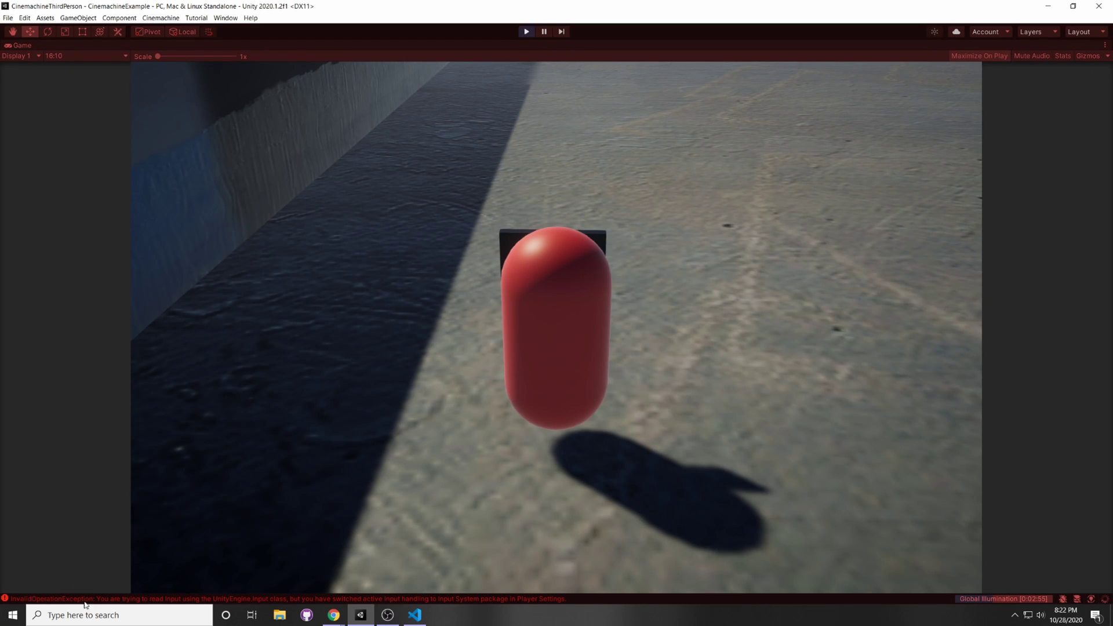
- Stop Play mode after the legacy Input exception appears
click(526, 32)
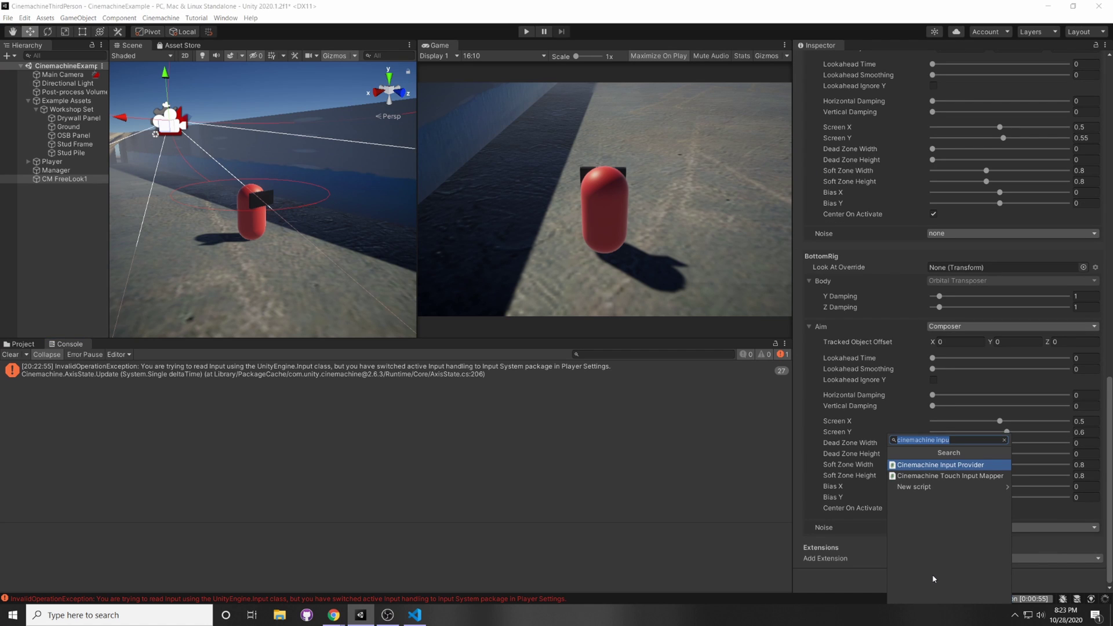
- Add a Cinemachine Input Provider component to CM FreeLook1
text(cinemachine)
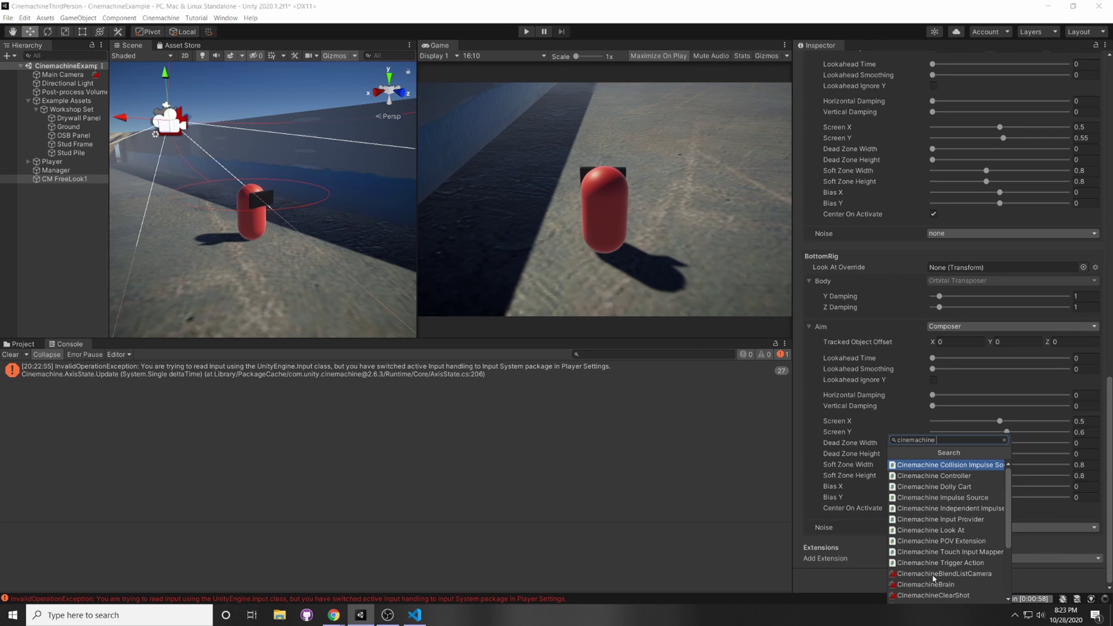
text( input)
key(Return)
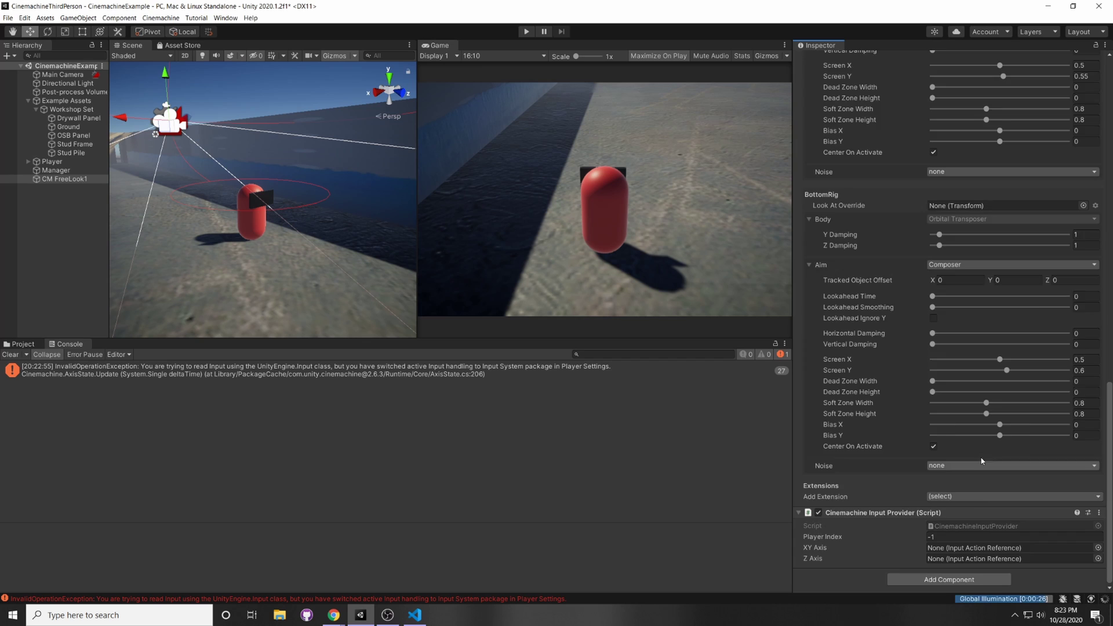
scroll(843, 259, up, 15)
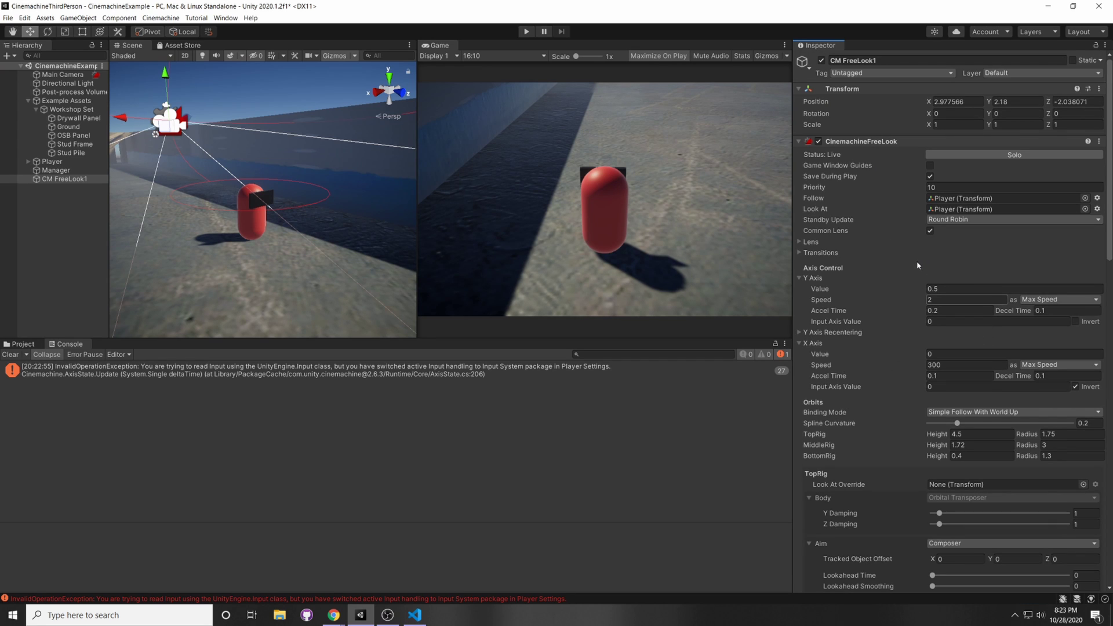
scroll(918, 292, down, 5)
scroll(918, 293, down, 15)
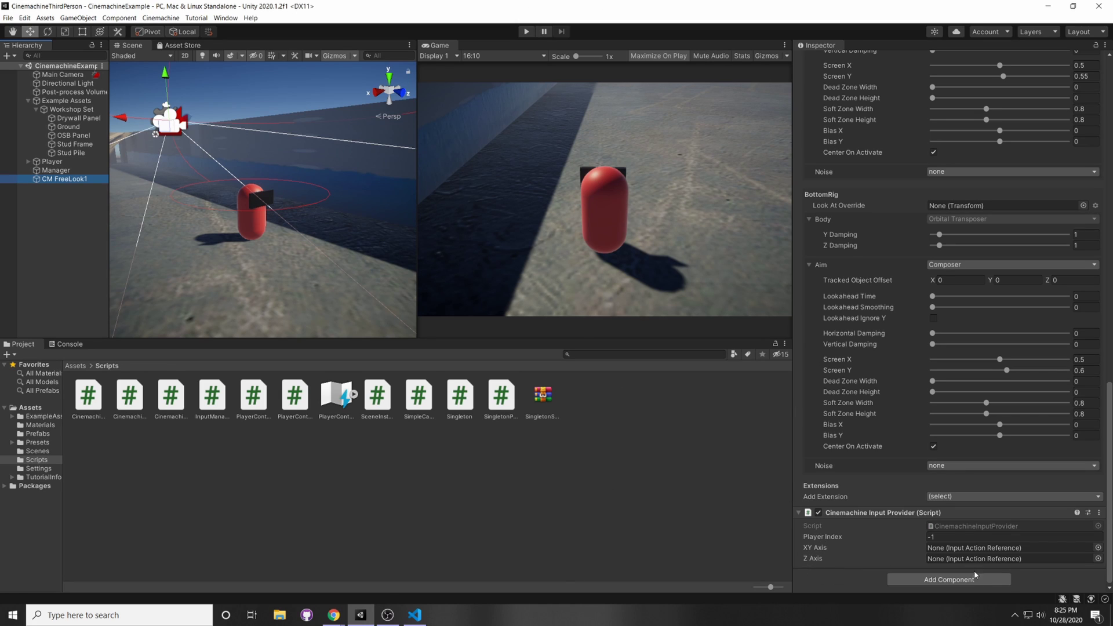
click(961, 548)
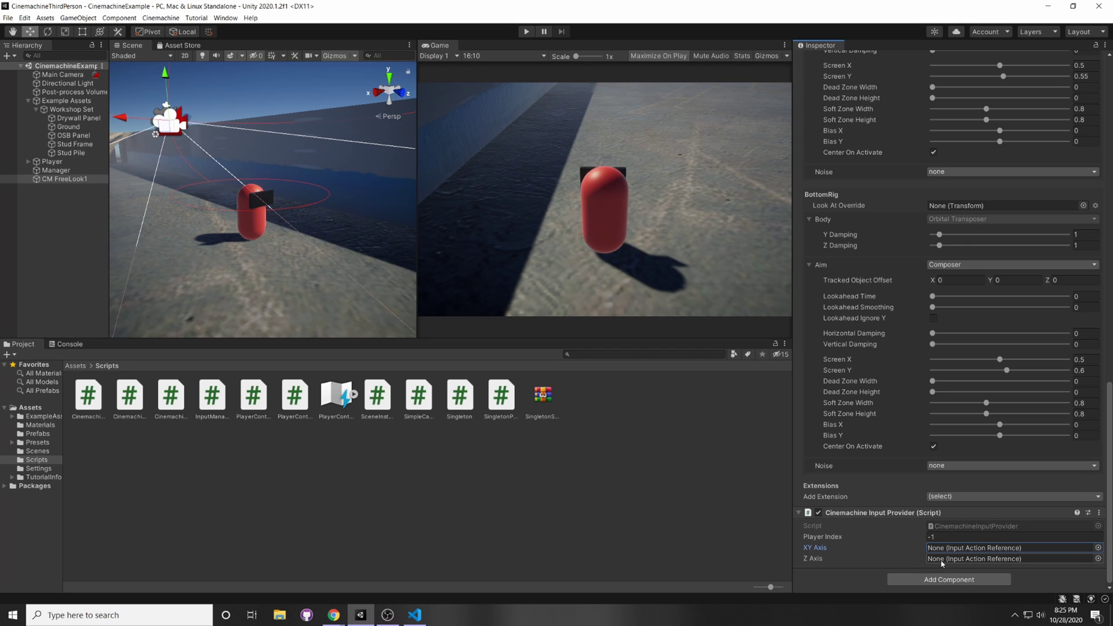
- Create a new Input Actions asset in the Scripts folder
click(241, 454)
right_click(202, 461)
mouse_move(236, 214)
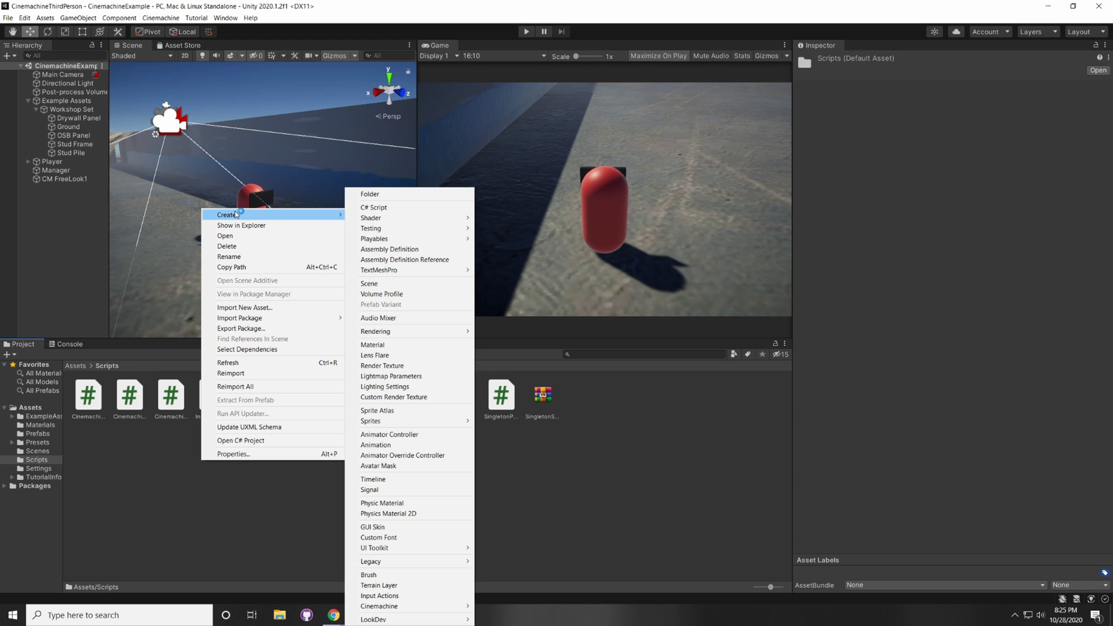
click(416, 597)
- Name the asset LookControls, open it, and add a Mouse action map
text(LookContro)
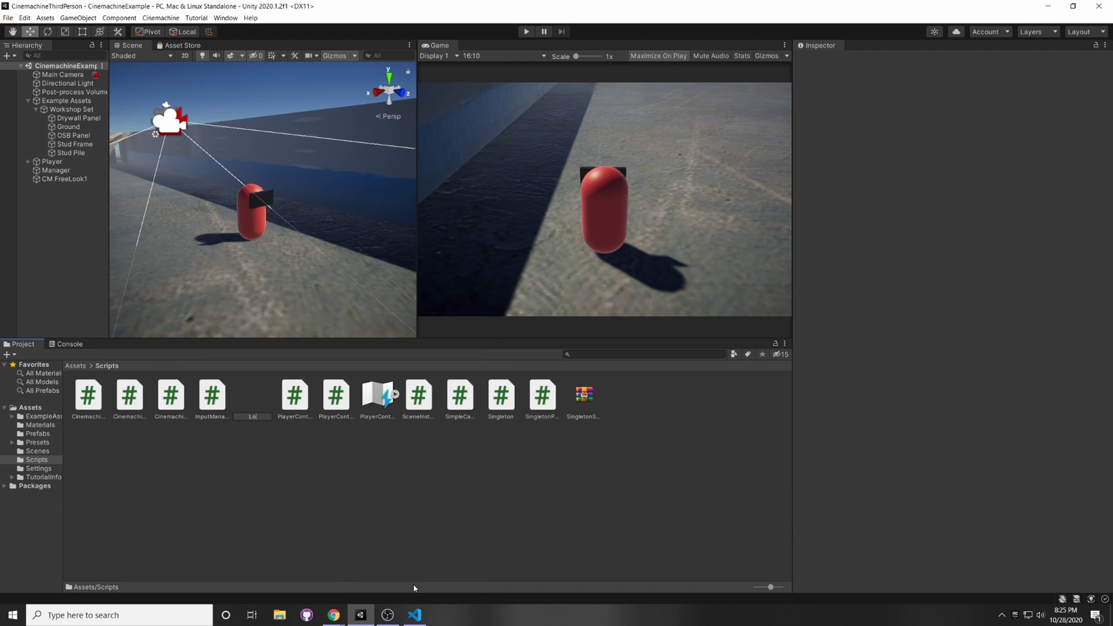
text(ls)
key(Return)
double_click(252, 396)
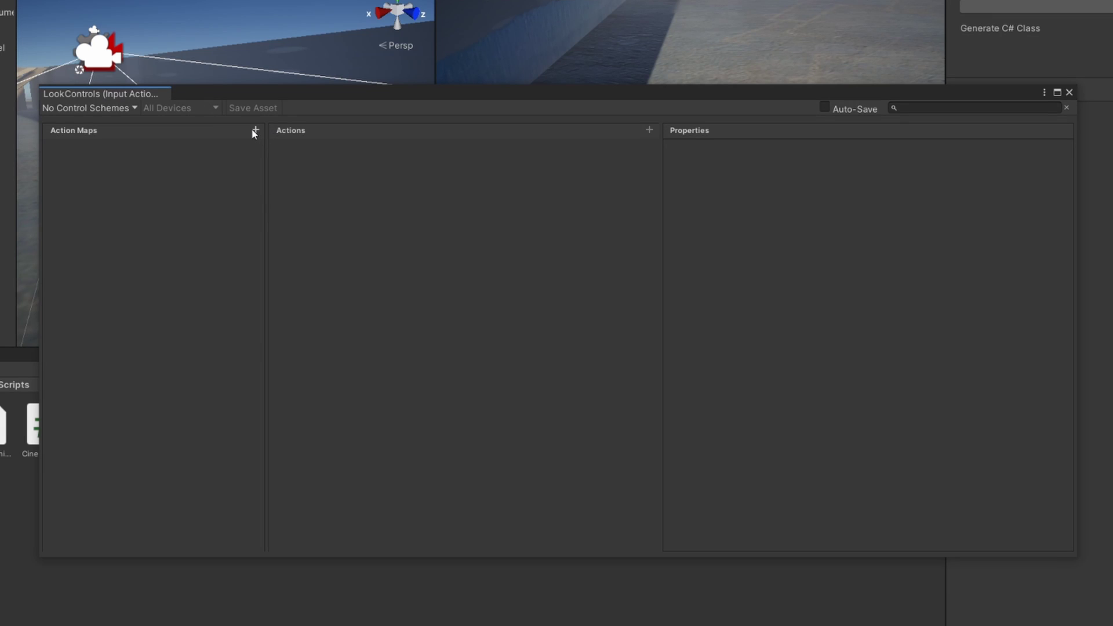
click(255, 130)
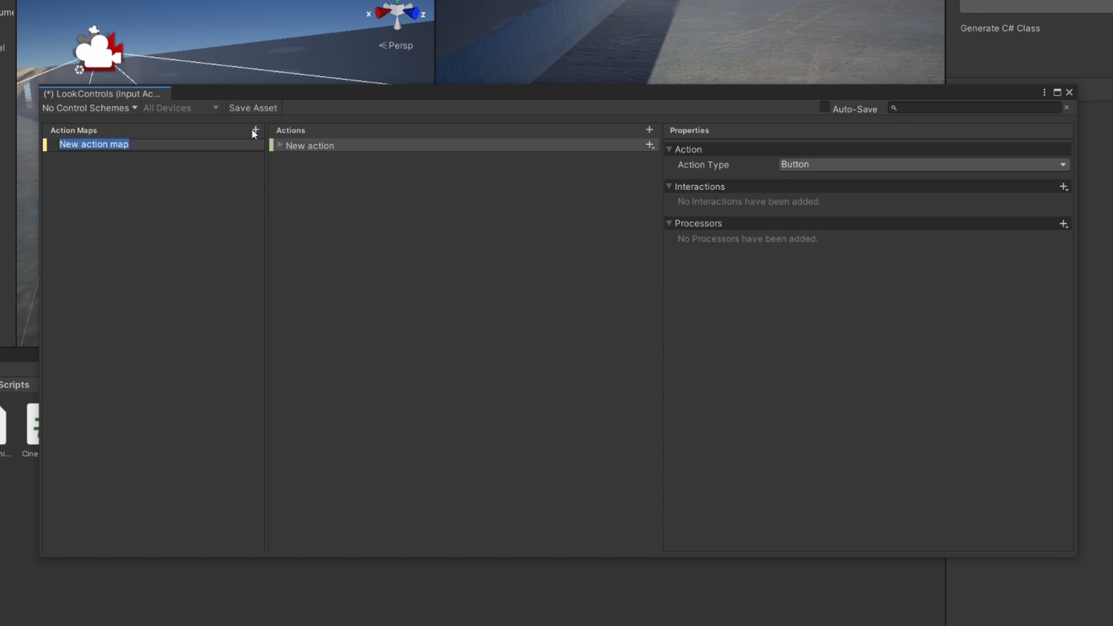
text(Mouse)
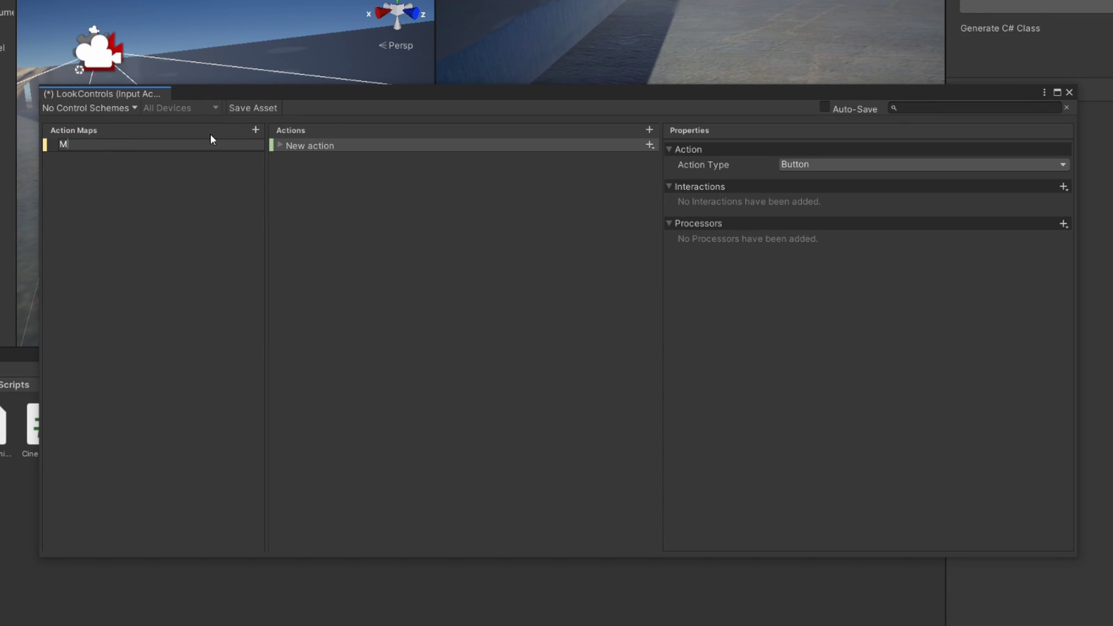
key(Return)
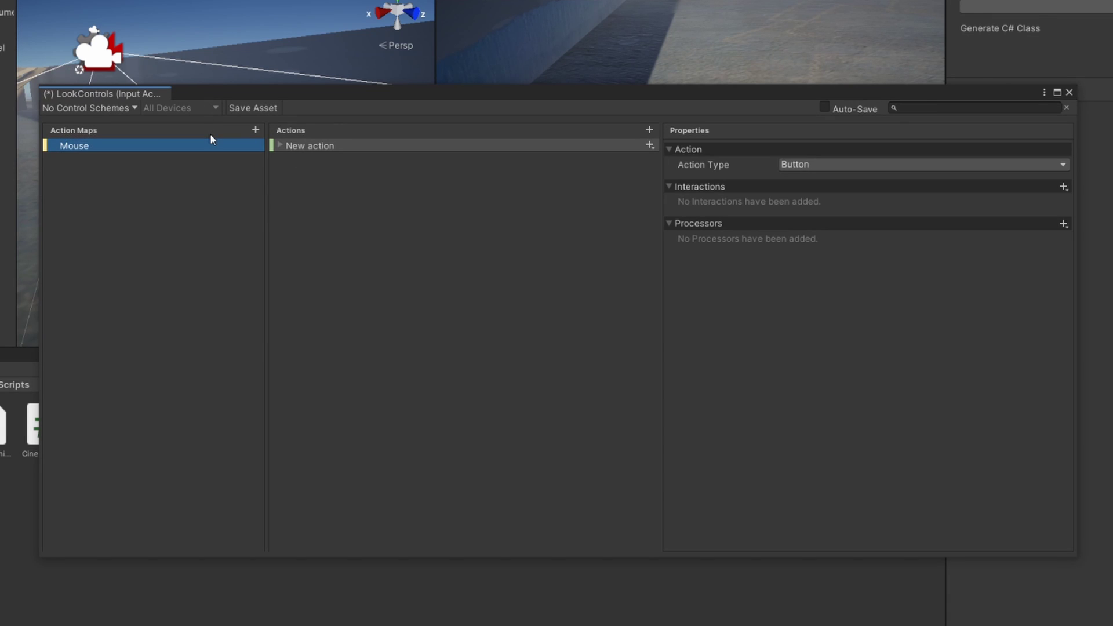
- Rename the action to MouseLook with action type Pass Through and control type Vector 2
double_click(323, 146)
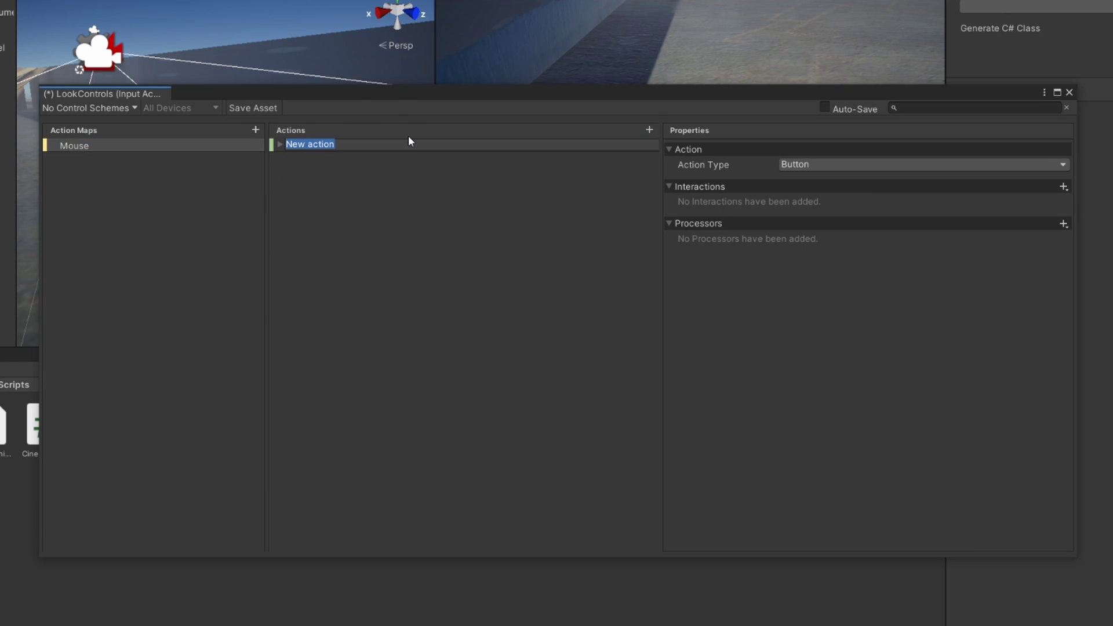
text(MouseLook)
key(Return)
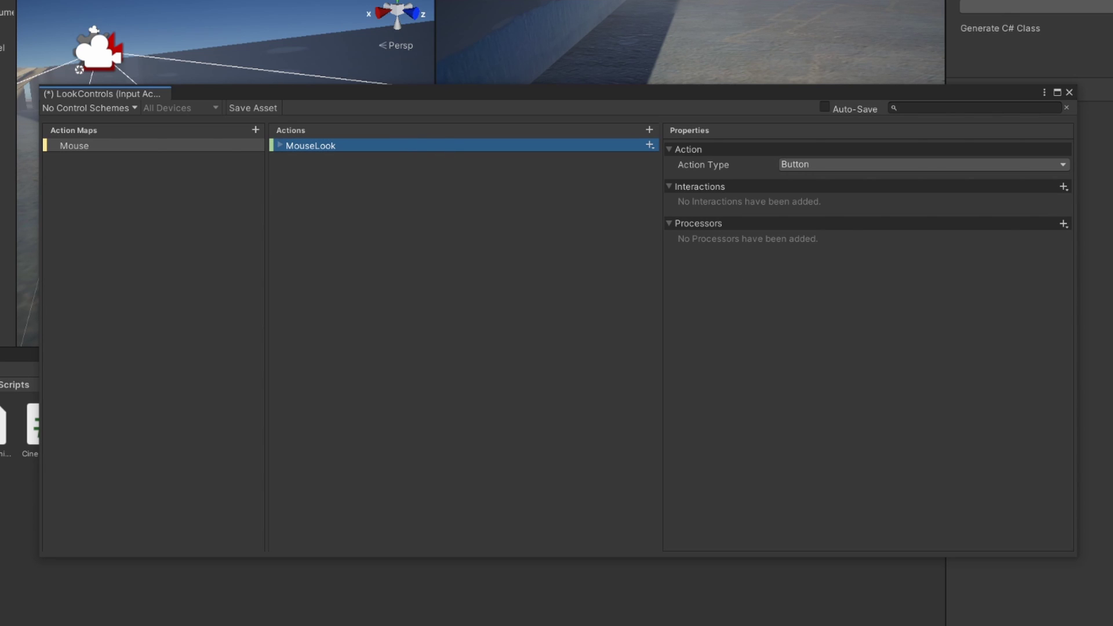
click(834, 164)
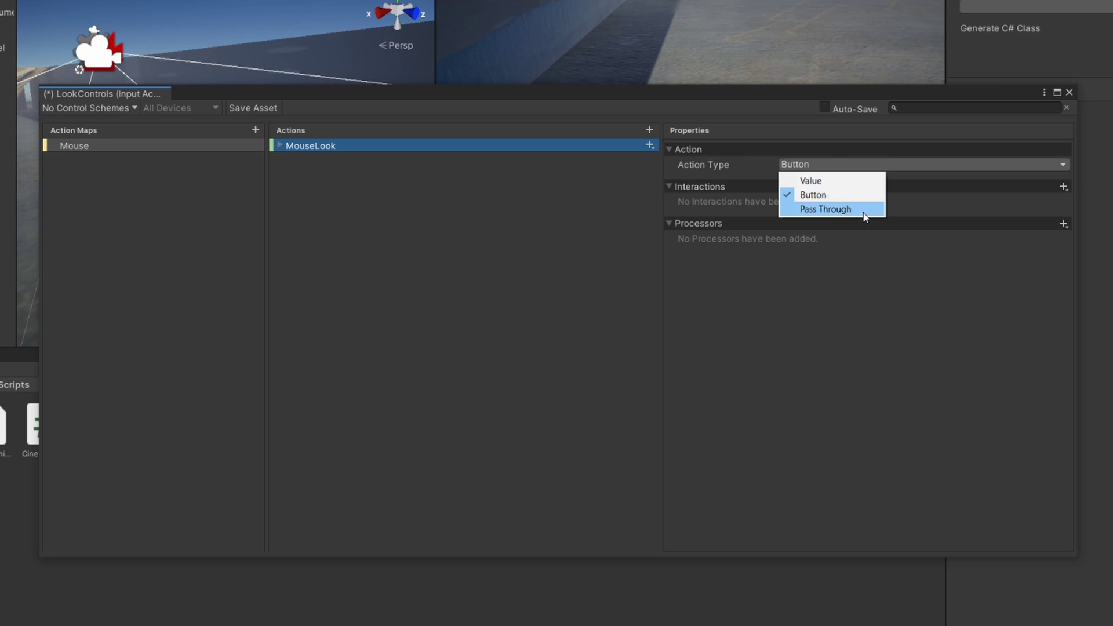
click(864, 211)
click(857, 179)
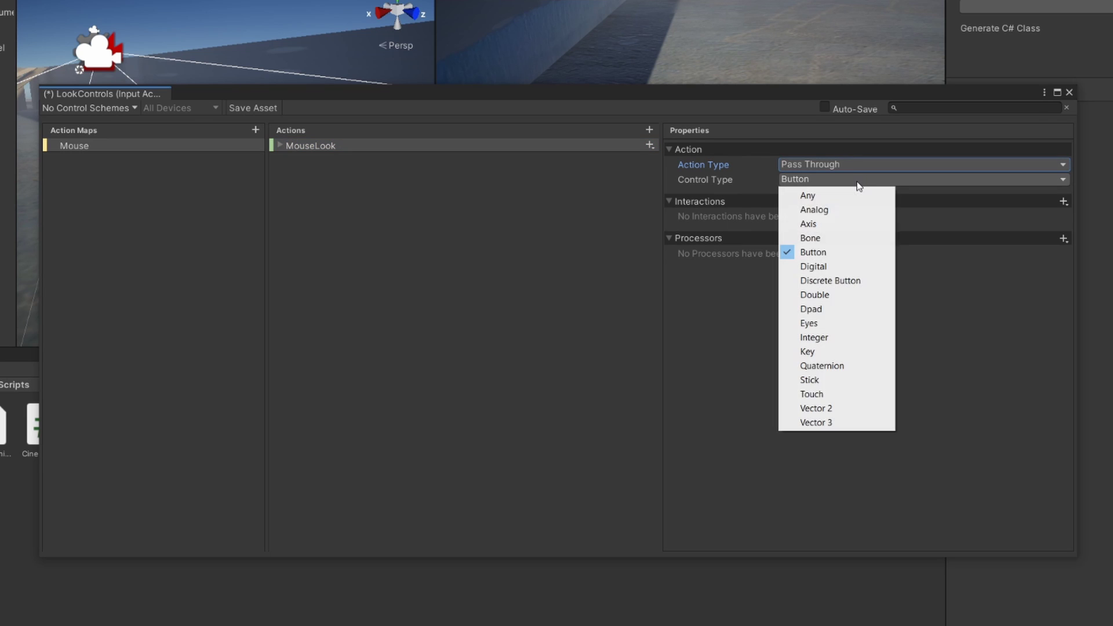
click(826, 408)
click(274, 145)
- Bind MouseLook to Delta [Mouse] and save the LookControls asset
click(279, 145)
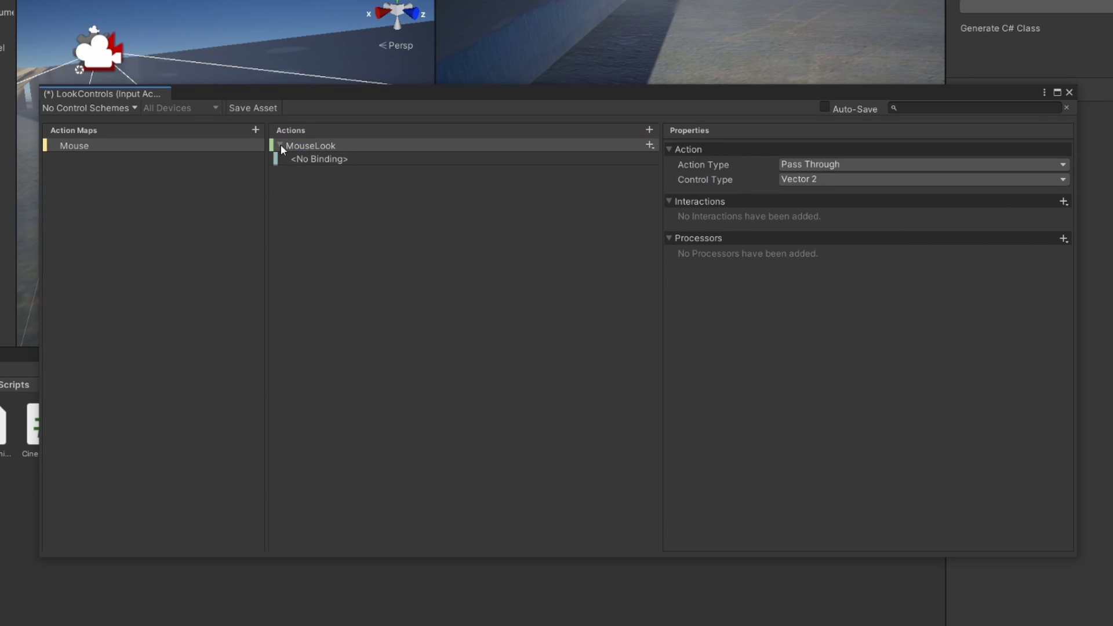
click(314, 159)
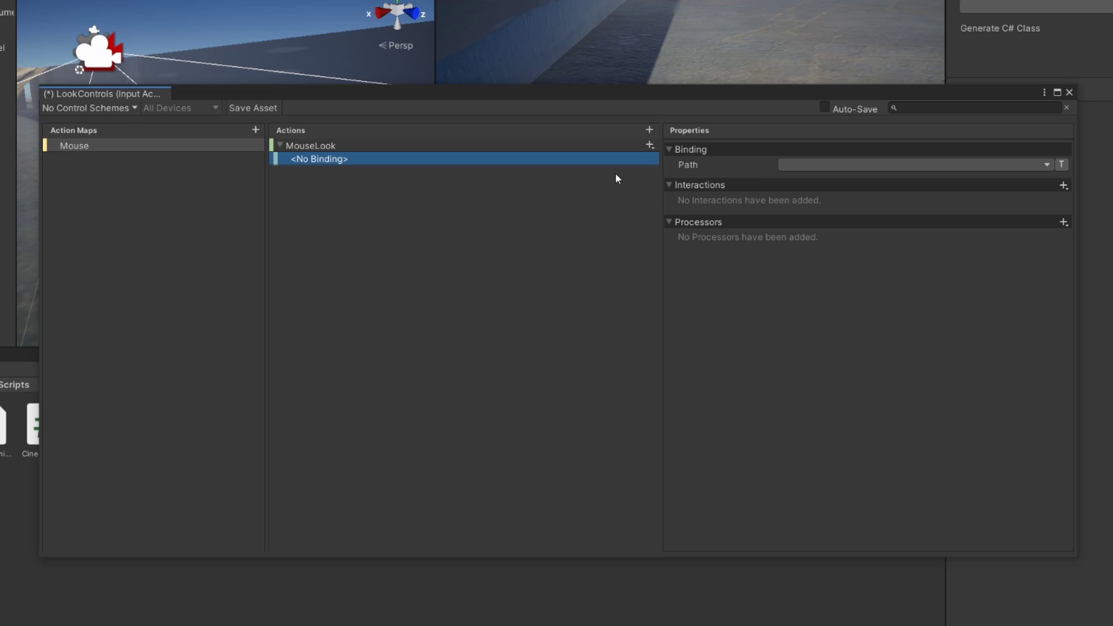
click(815, 165)
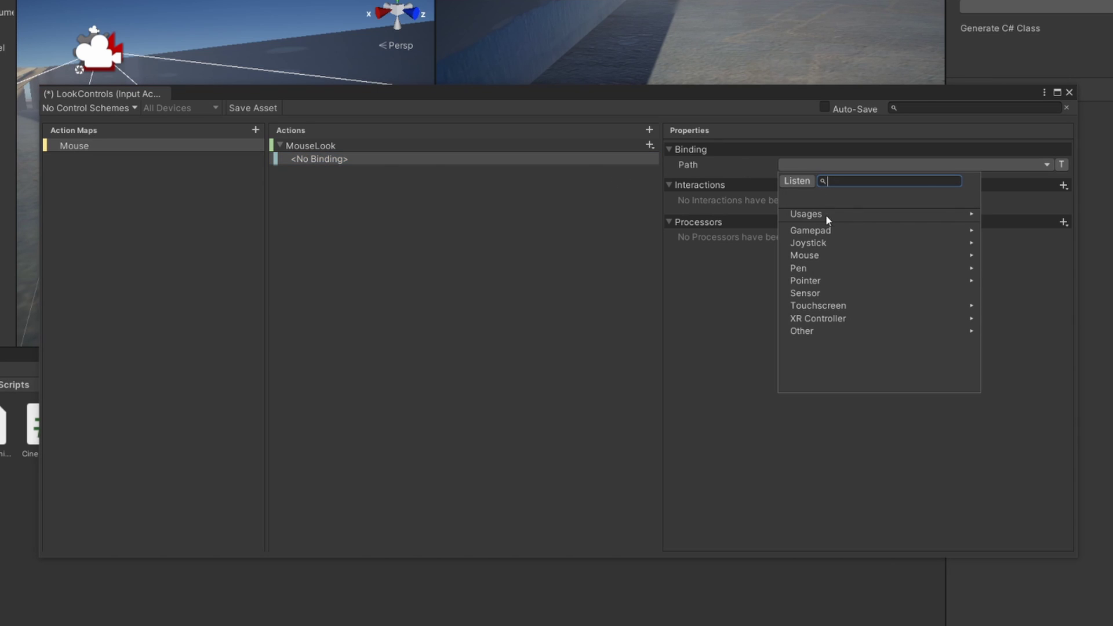
click(818, 257)
click(796, 213)
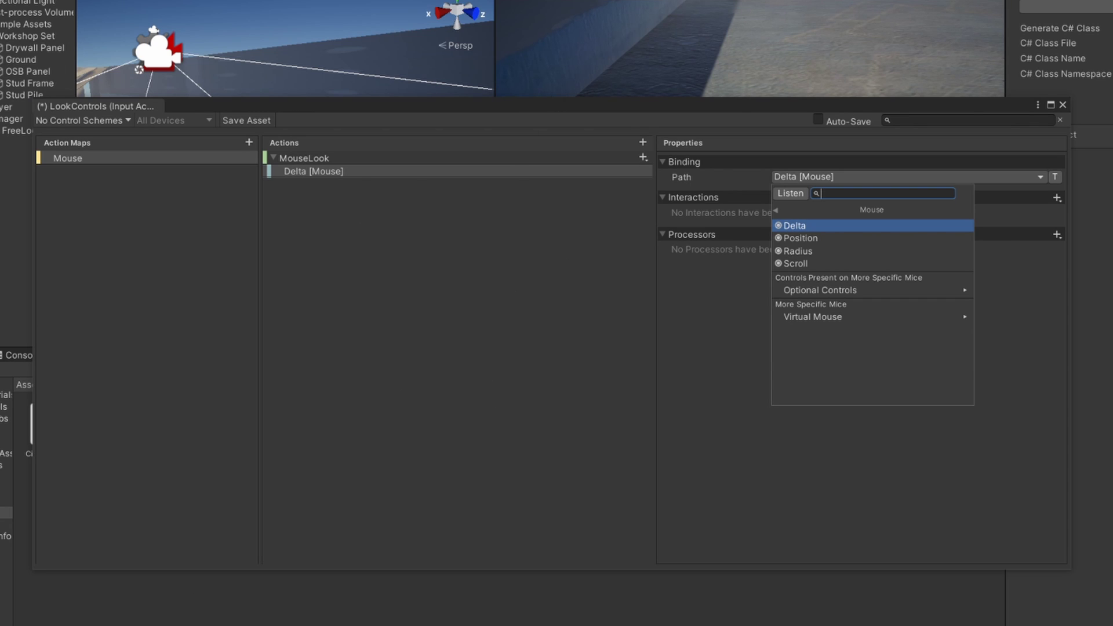
click(463, 433)
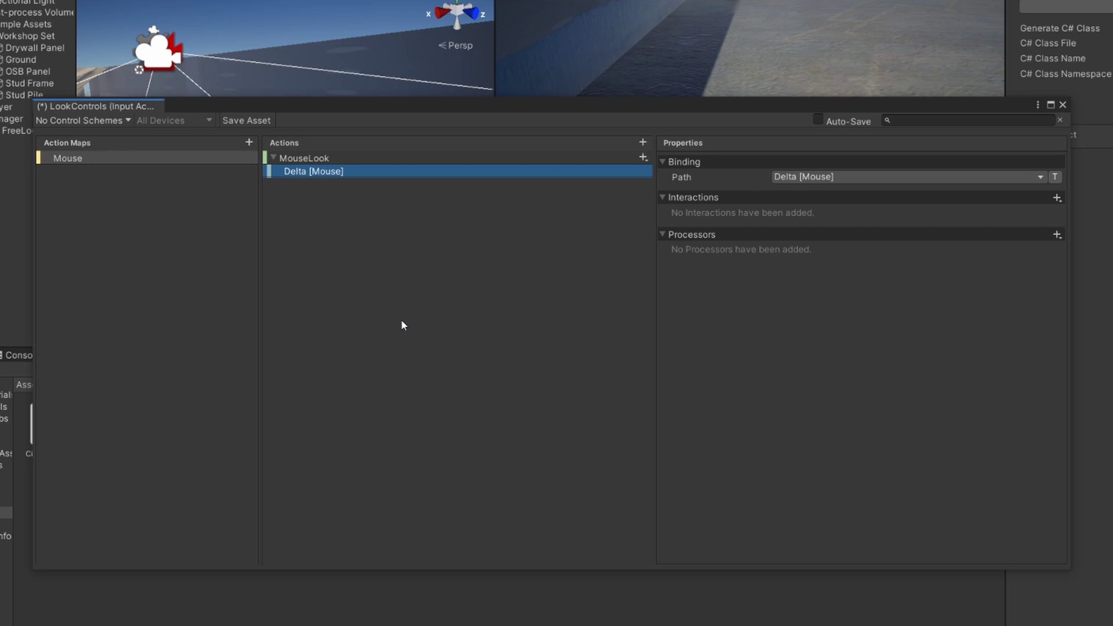
click(262, 123)
- Assign Mouse/MouseLook to the Input Provider's XY Axis and start Play mode to test
click(1062, 104)
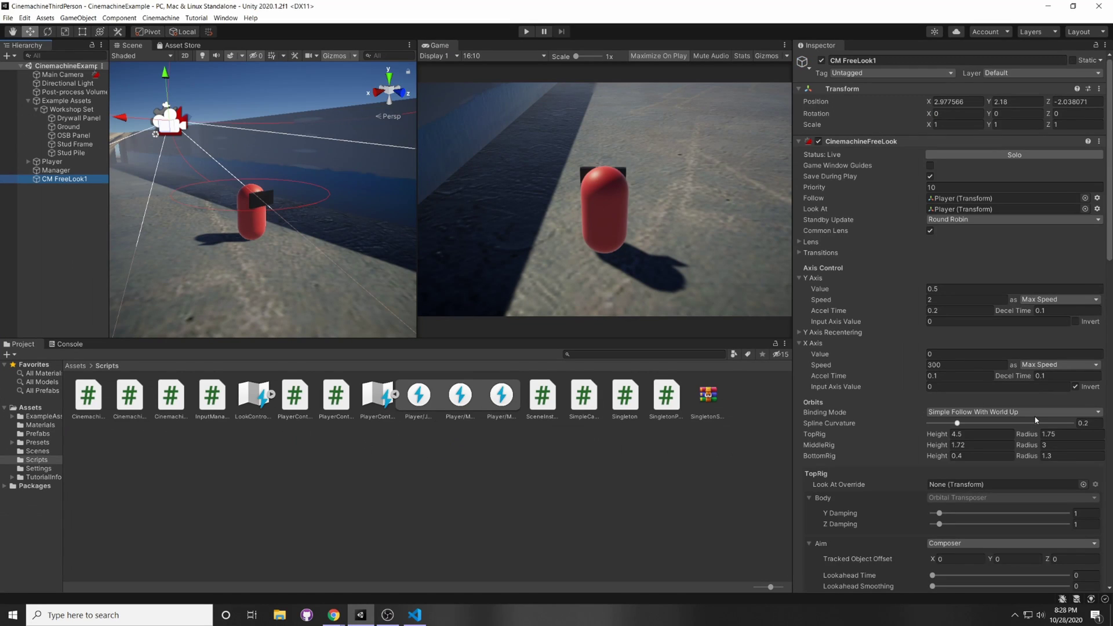
scroll(1021, 441, down, 15)
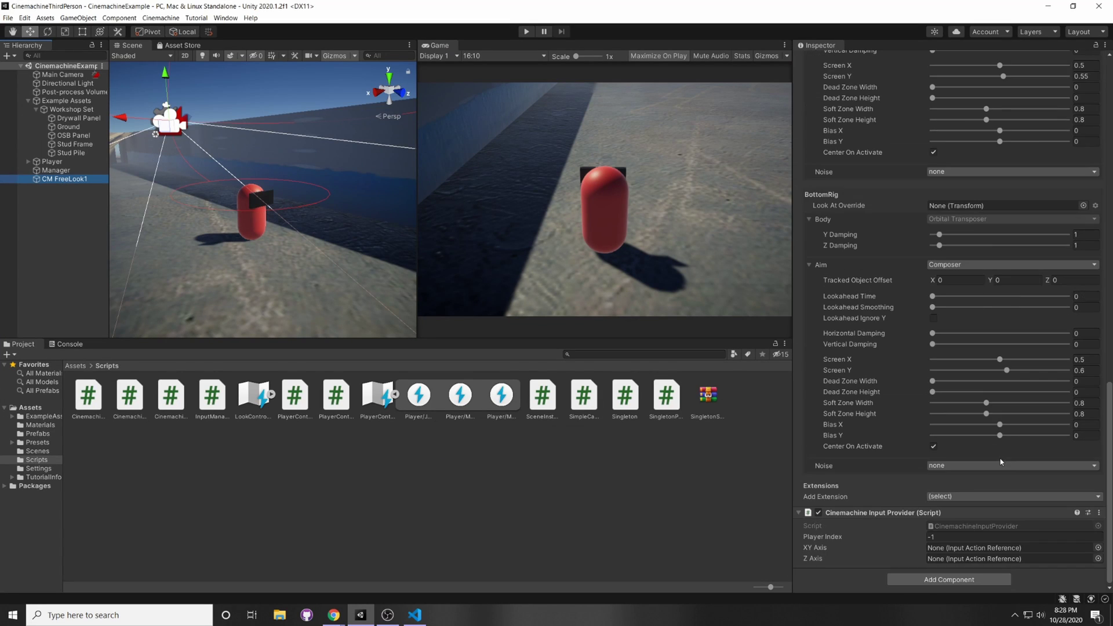
click(1098, 549)
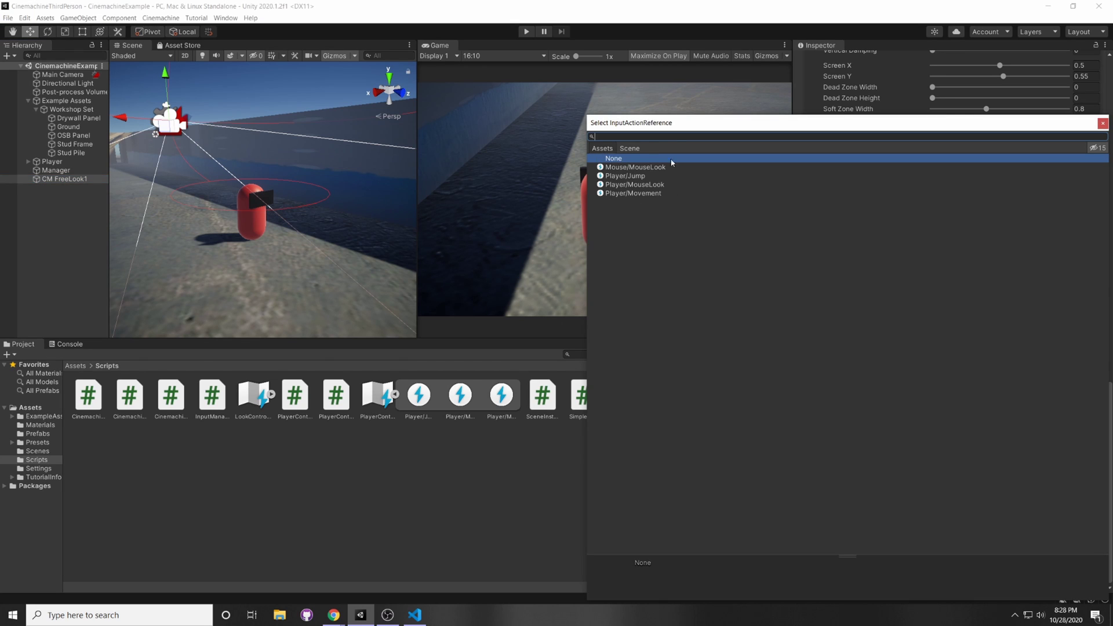
double_click(609, 168)
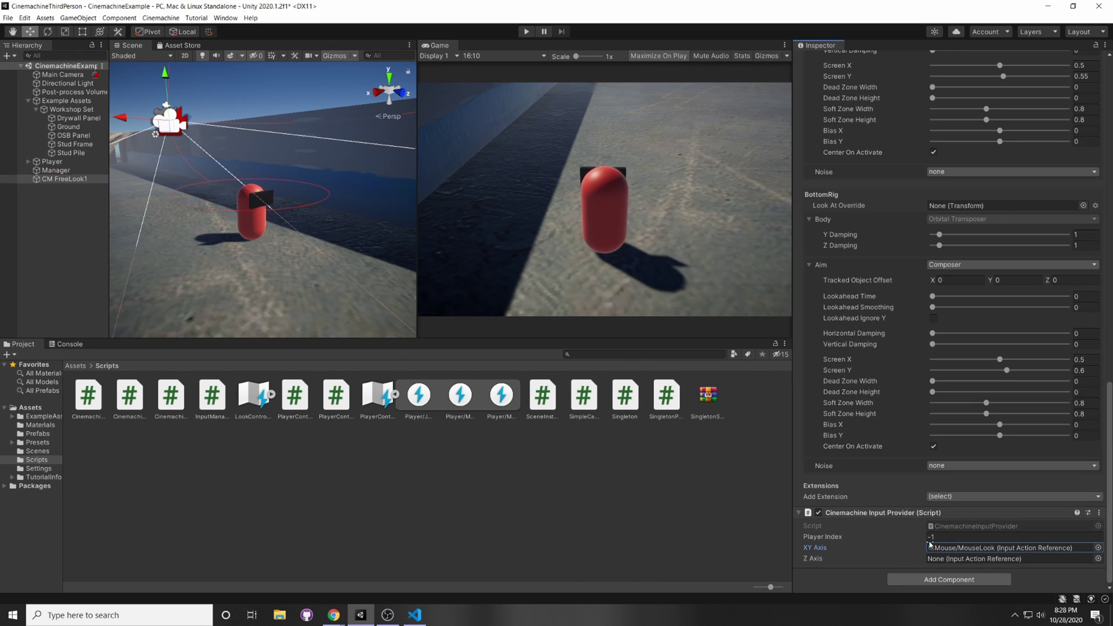
key(ctrl+p)
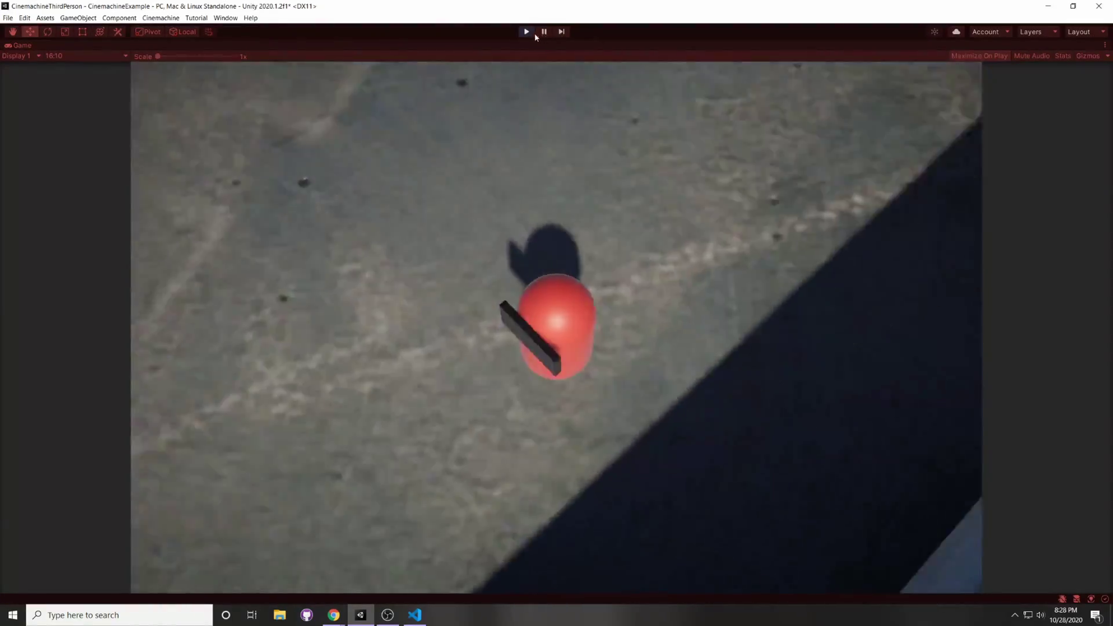
- Stop Play mode and create a virtual camera with Body set to Hard Lock To Target
key(ctrl+p)
click(161, 17)
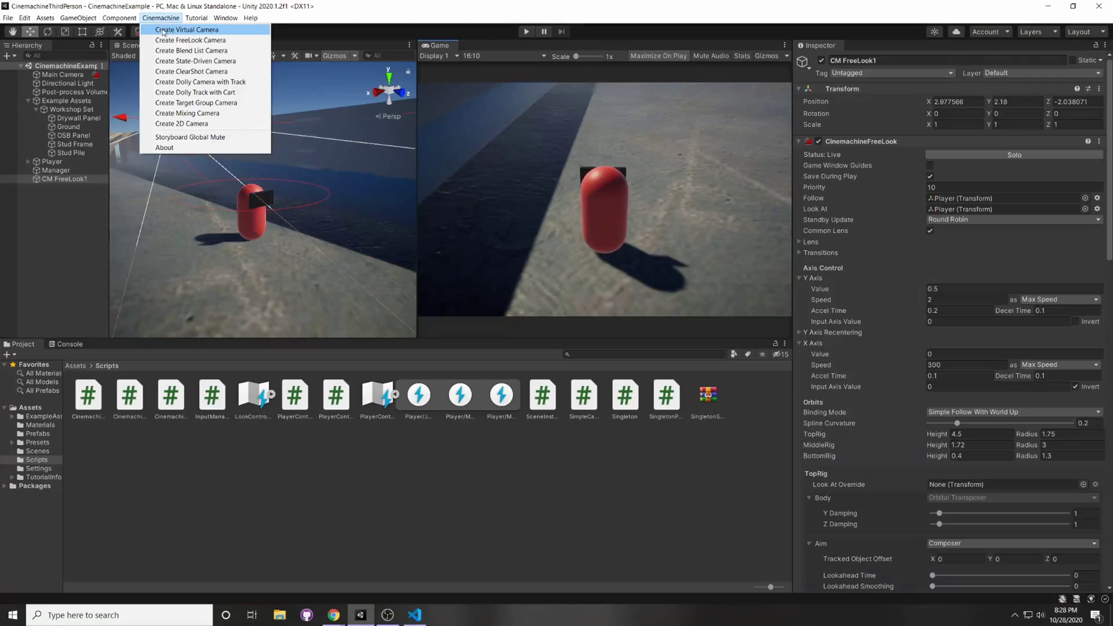
click(164, 30)
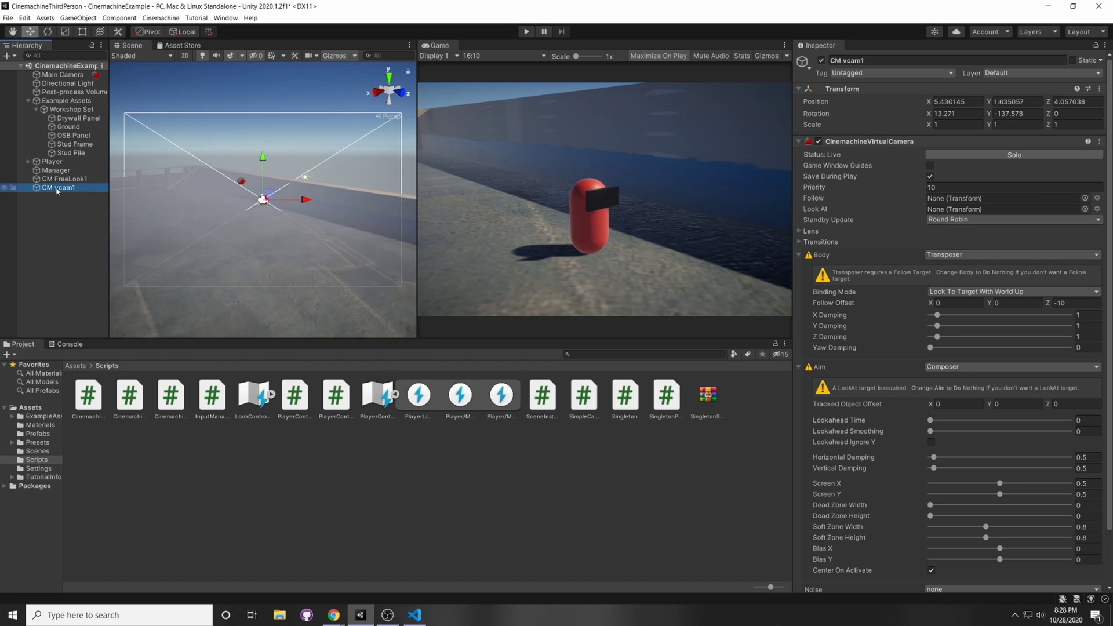
click(1012, 255)
click(969, 297)
click(986, 250)
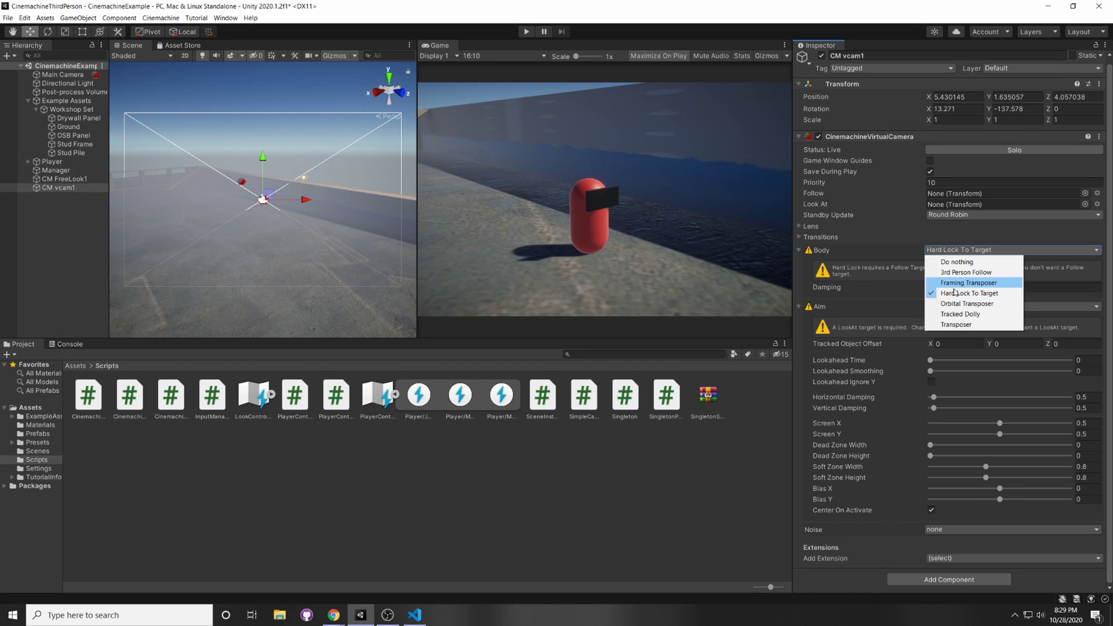
click(979, 294)
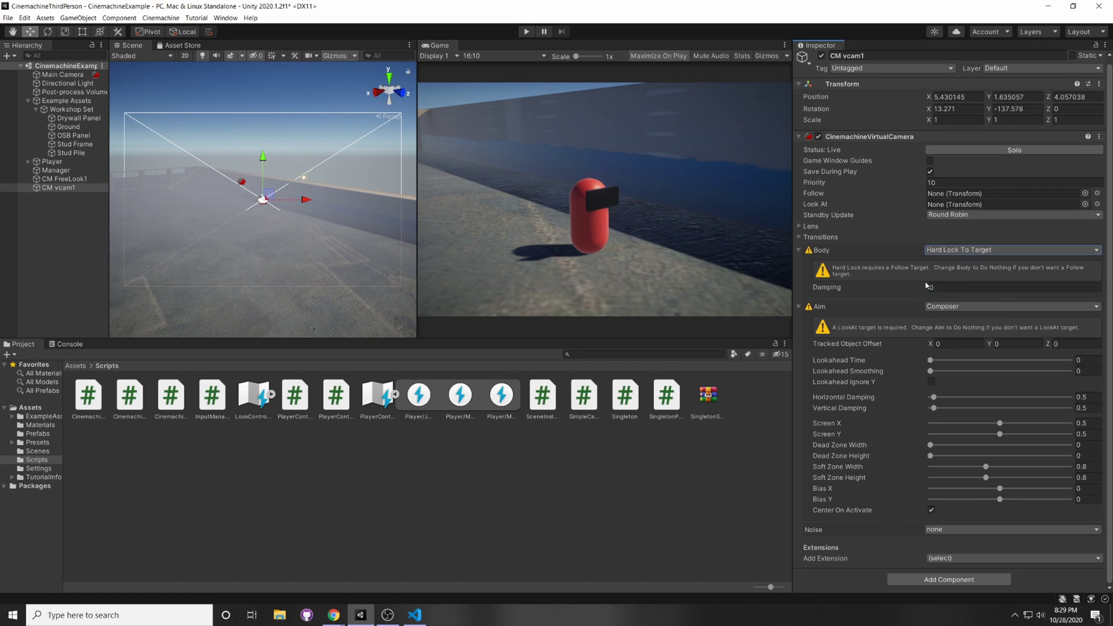
- Set CM vcam1's Aim to POV and add a Cinemachine Input Provider
click(945, 306)
click(961, 360)
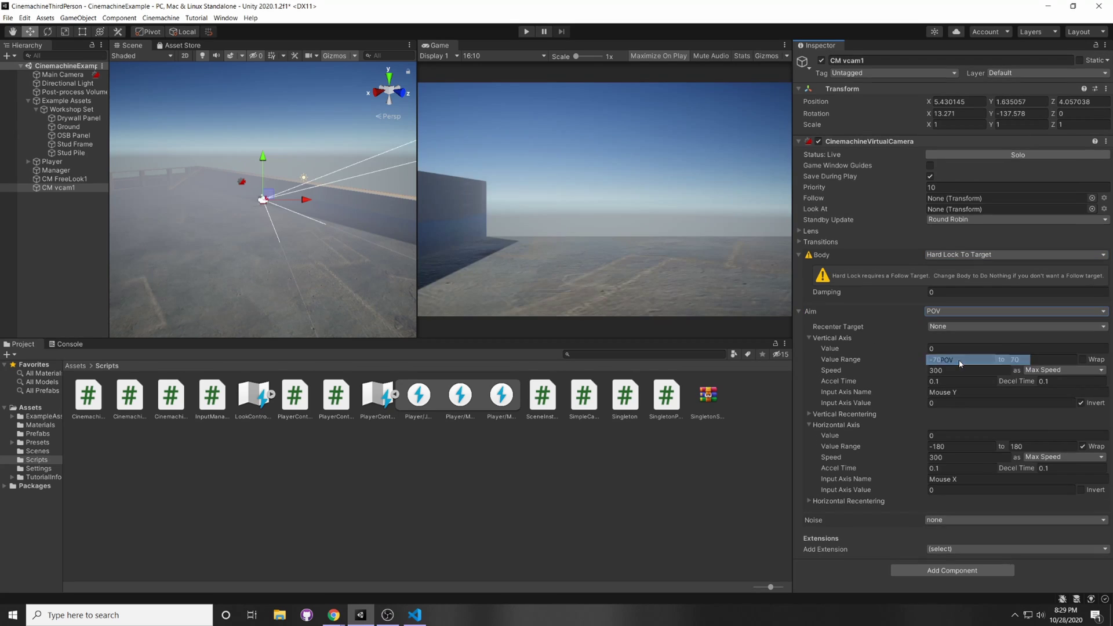
click(927, 392)
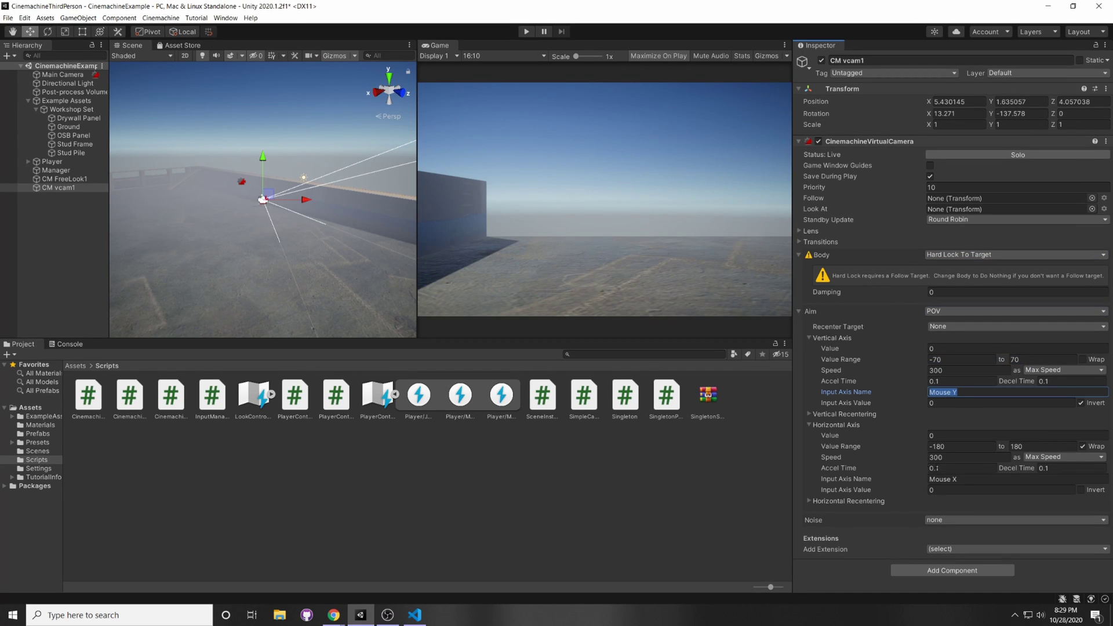
click(972, 571)
text(inp)
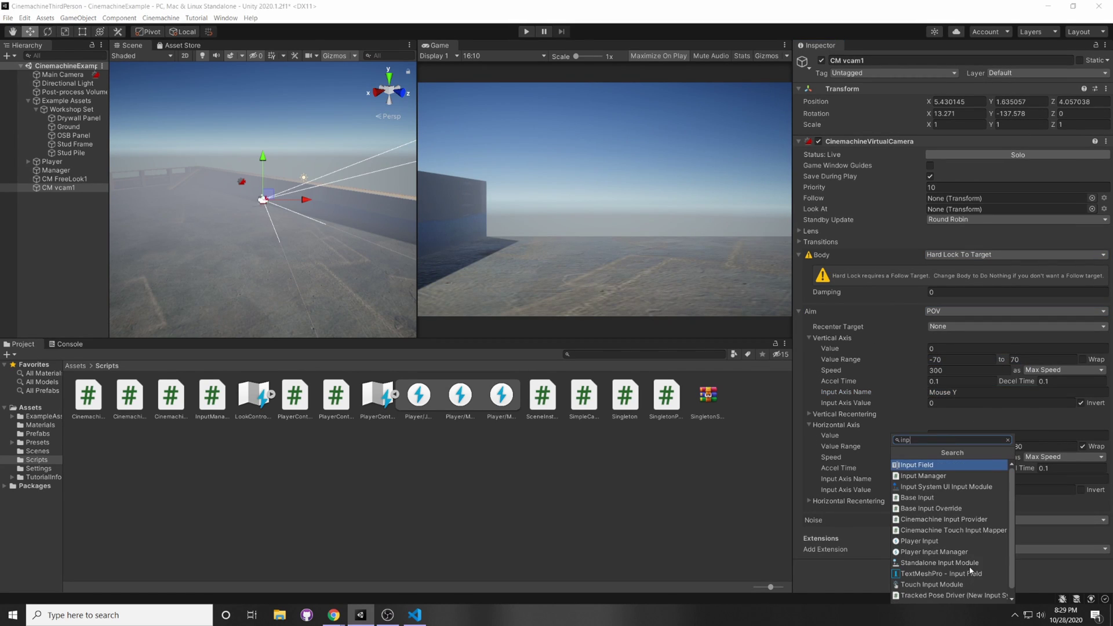
text(ut p)
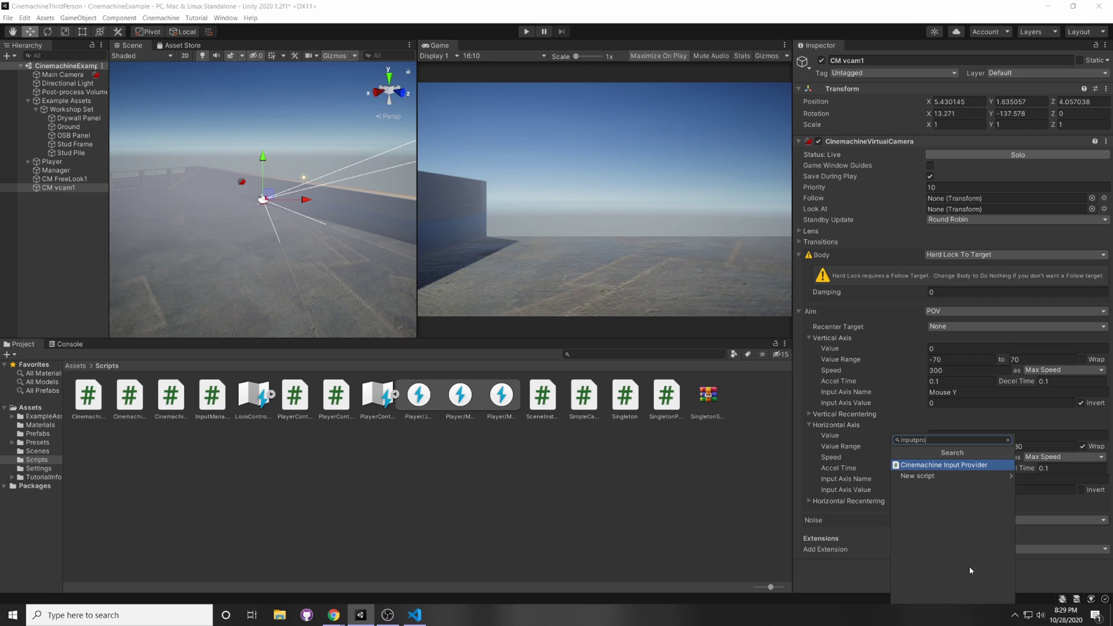
key(Return)
scroll(939, 449, down, 1)
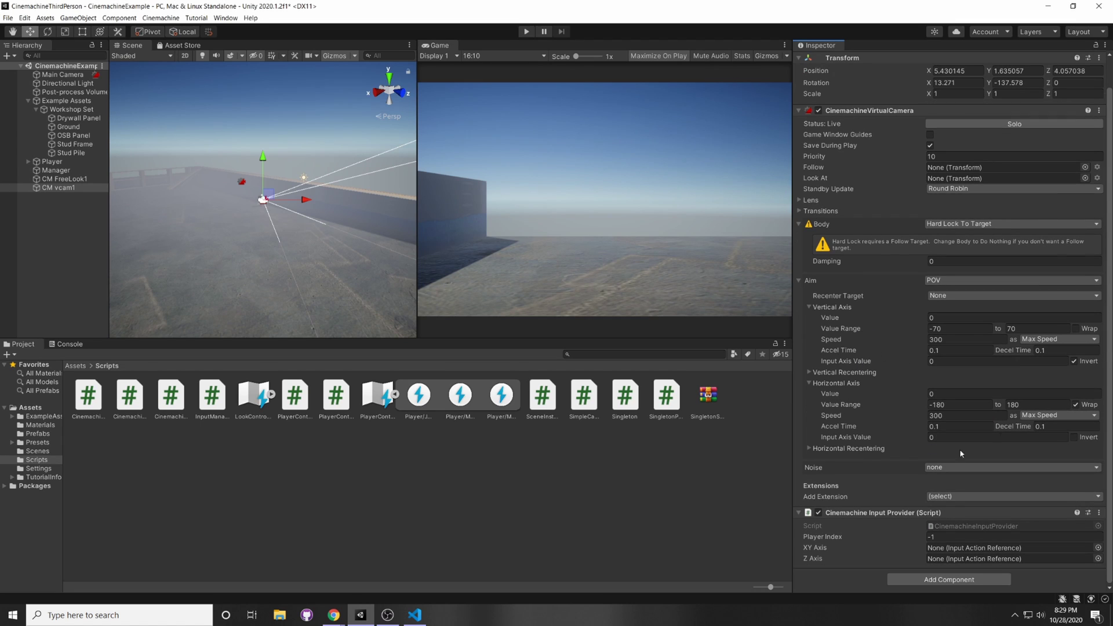